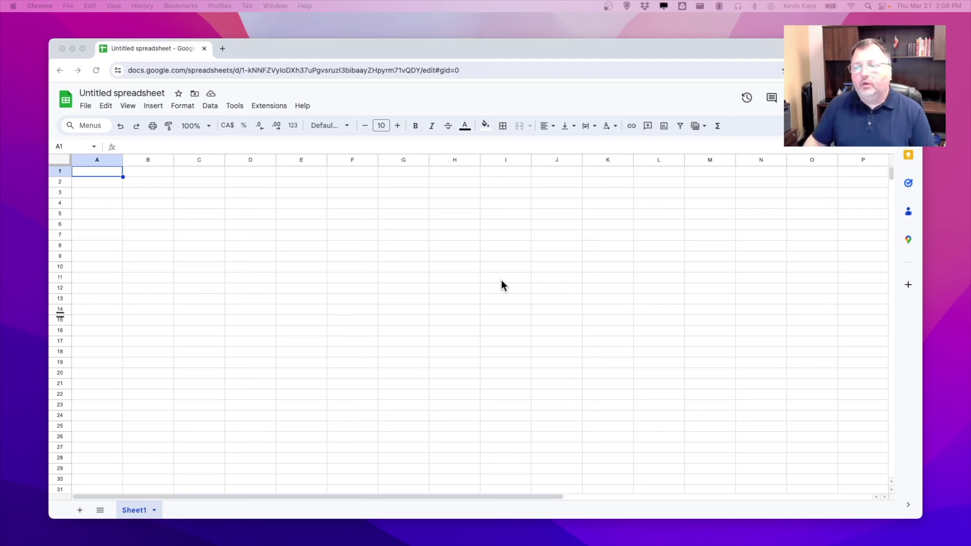
Step: Title the spreadsheet 'Blood Pressure Journal' and enter the same heading in cell A1
{"action": "left_click", "coordinate": [128, 92]}
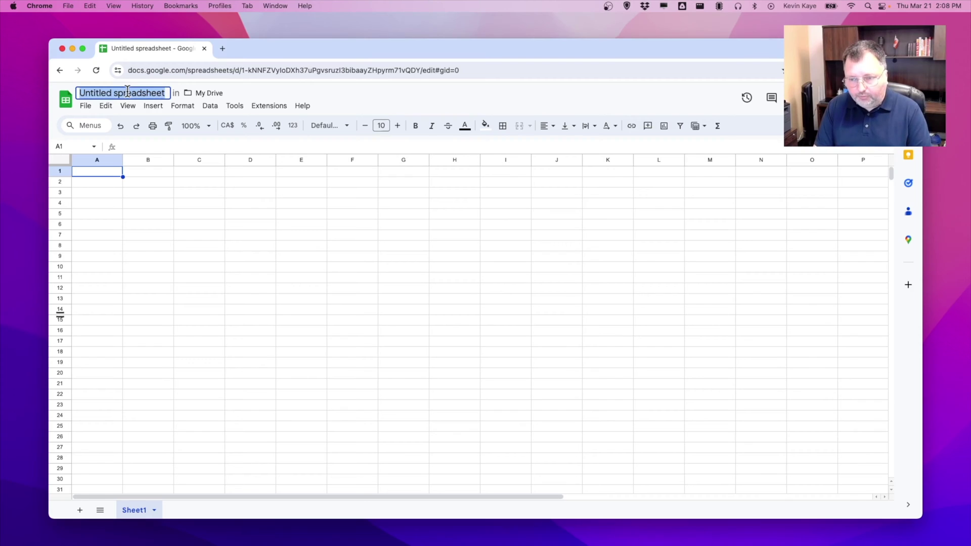
{"action": "type", "text": "Blood Pressure Journal"}
{"action": "key", "text": "Return"}
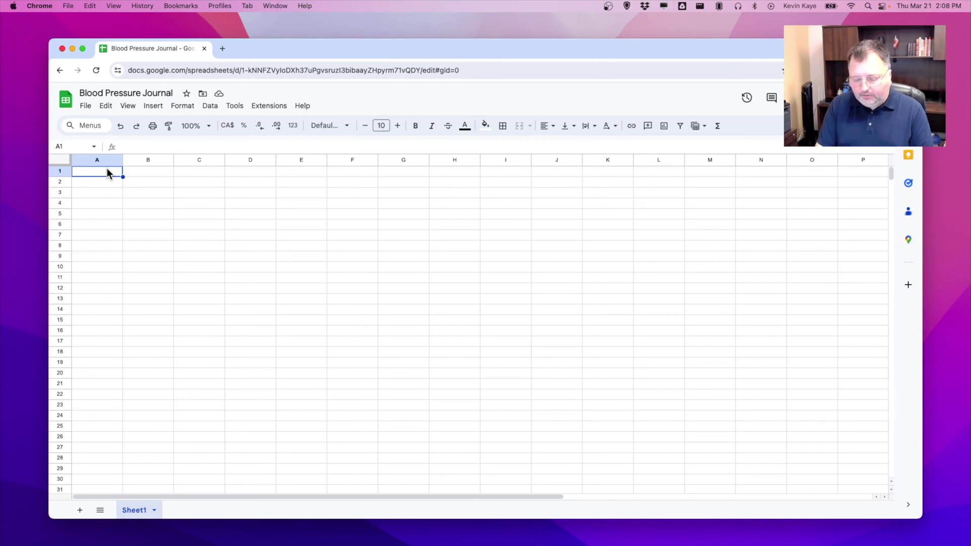
{"action": "type", "text": "Bl"}
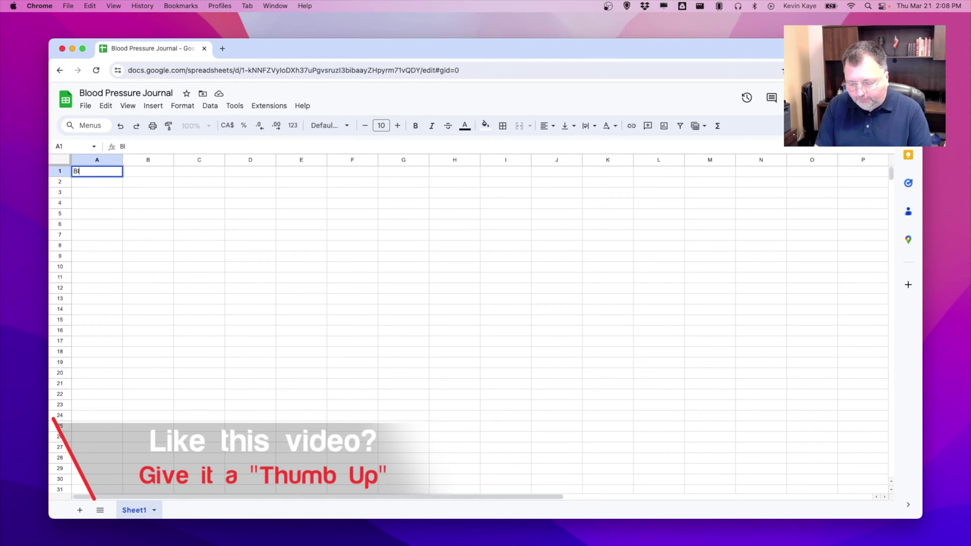
{"action": "type", "text": "ood Pres"}
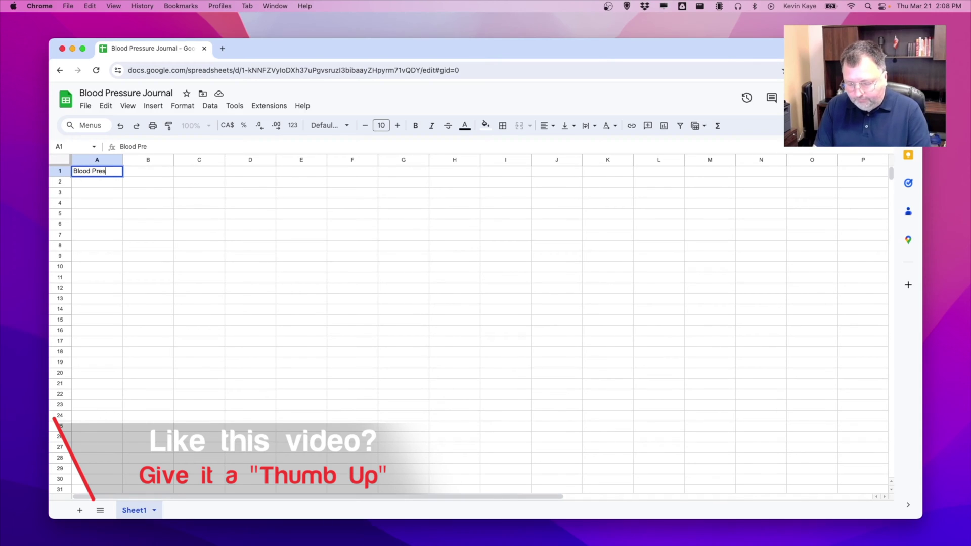
{"action": "type", "text": "sure Journal"}
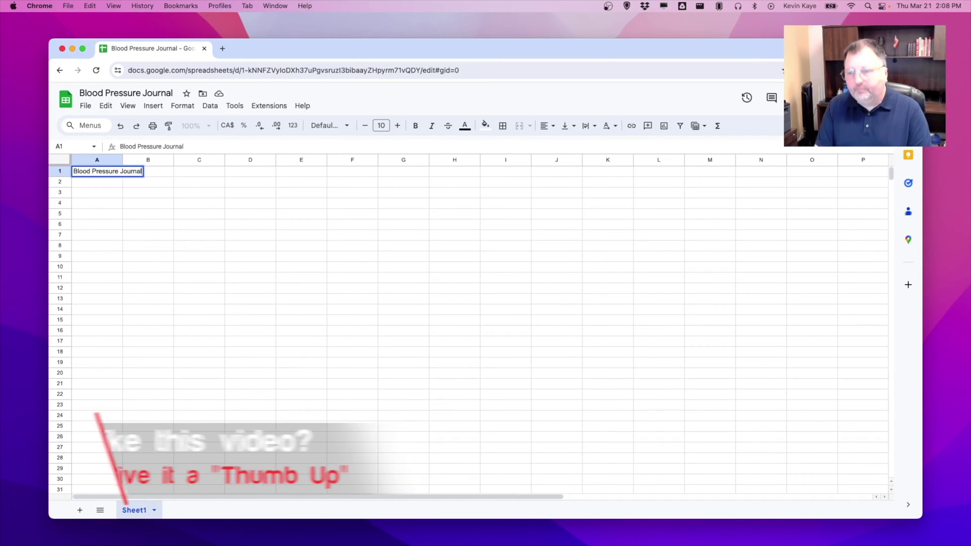
{"action": "key", "text": "Return"}
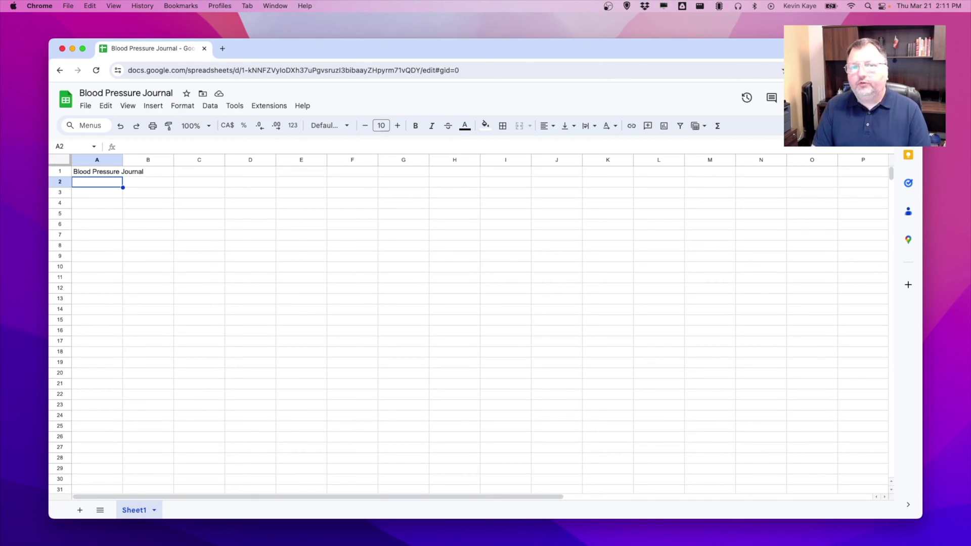
Step: Enter the headings Date, Time, Systolic, Diastolic and Pulse in cells A4 through E4
{"action": "left_click", "coordinate": [97, 193]}
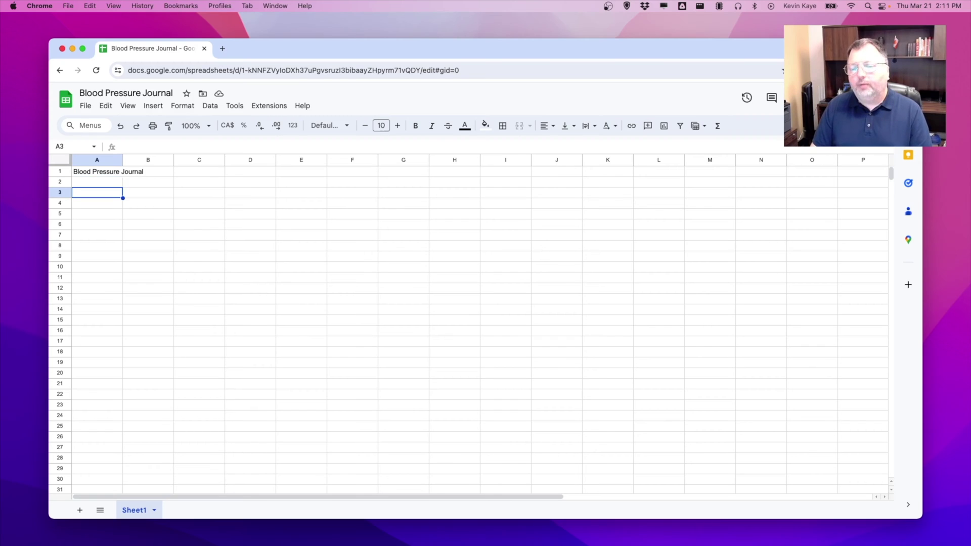
{"action": "left_click", "coordinate": [97, 203]}
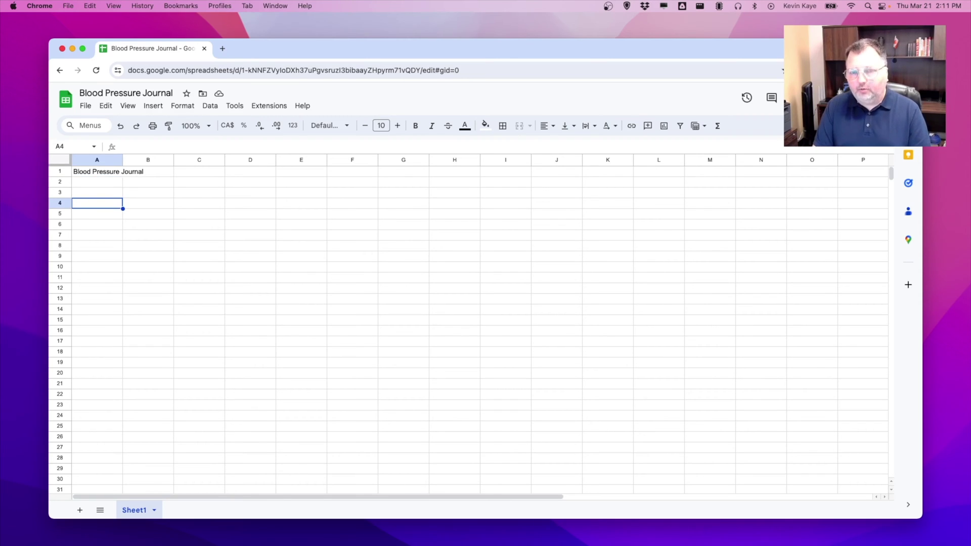
{"action": "type", "text": "Date"}
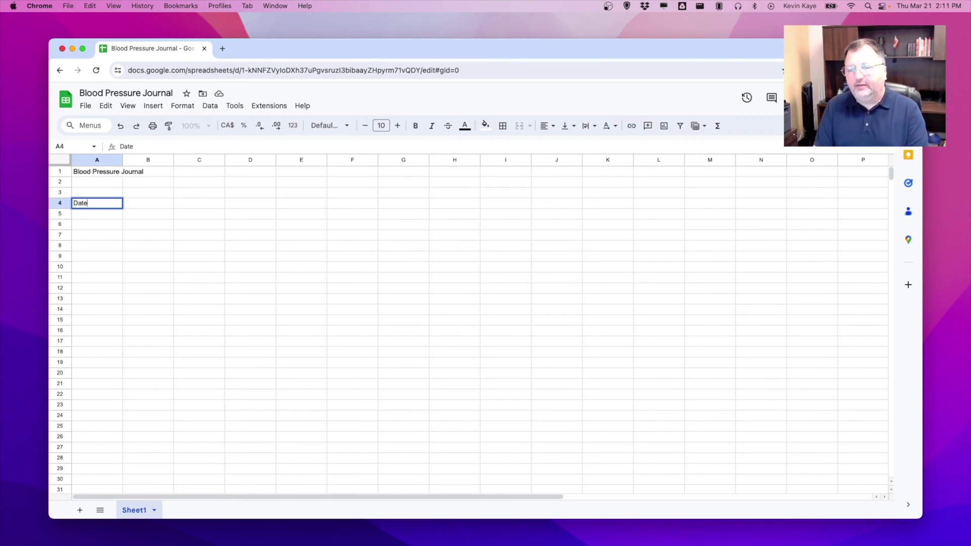
{"action": "key", "text": "Tab"}
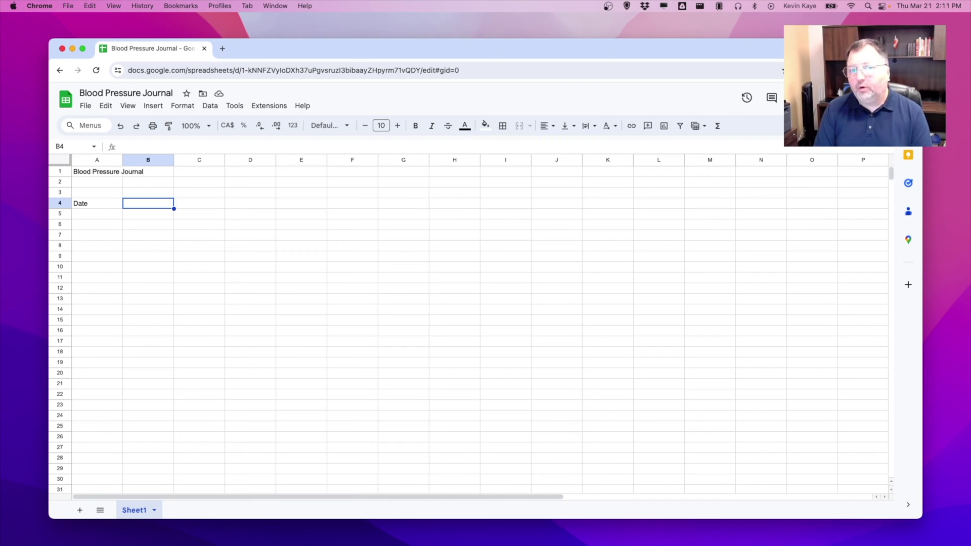
{"action": "type", "text": "Time"}
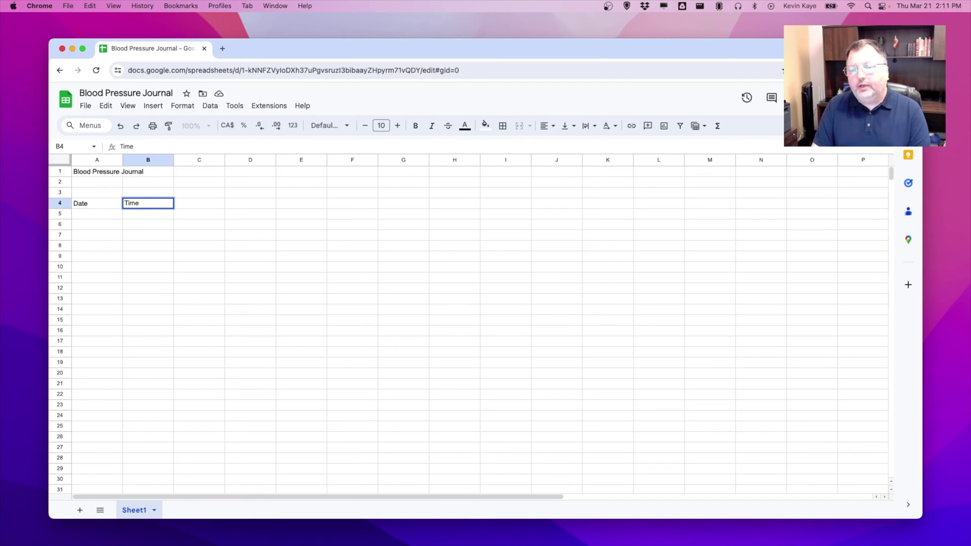
{"action": "key", "text": "Tab"}
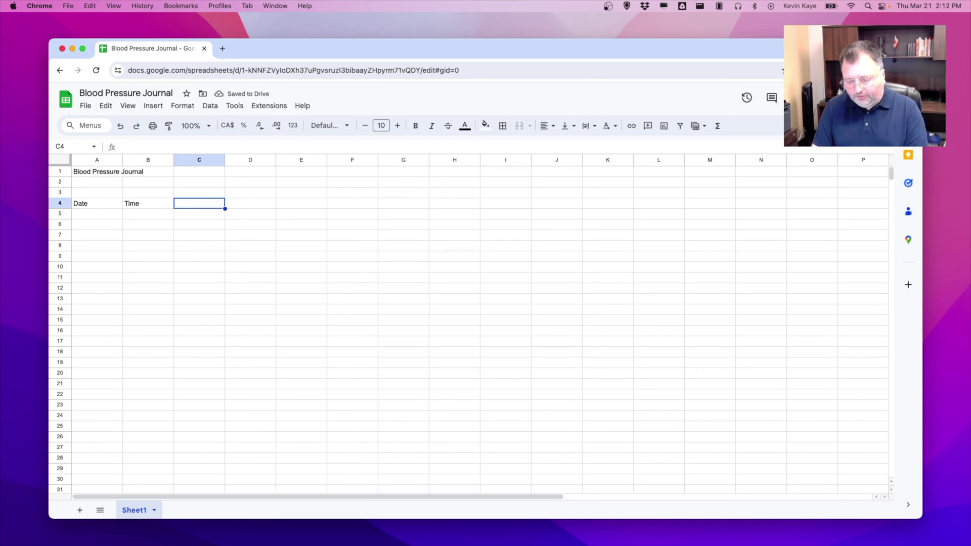
{"action": "type", "text": "Systol"}
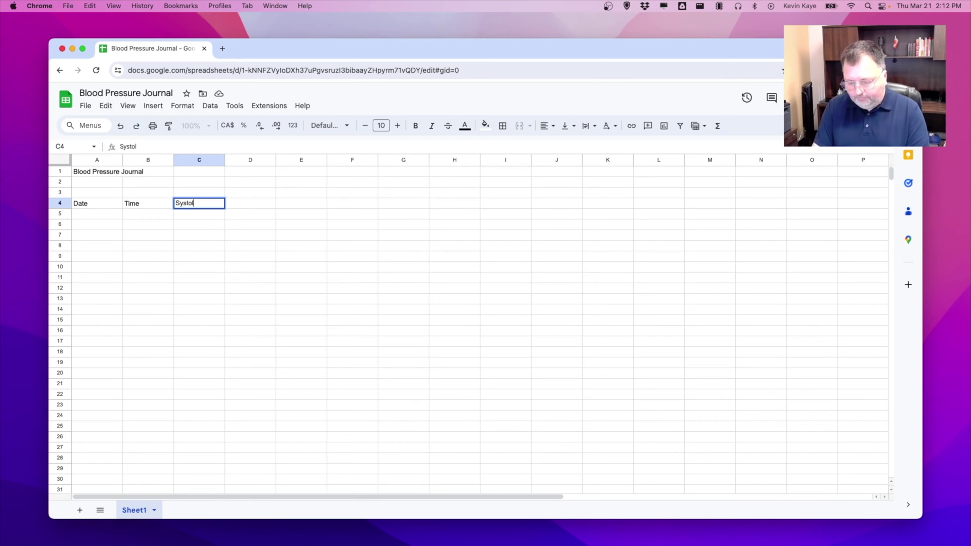
{"action": "type", "text": "ic"}
{"action": "key", "text": "Tab"}
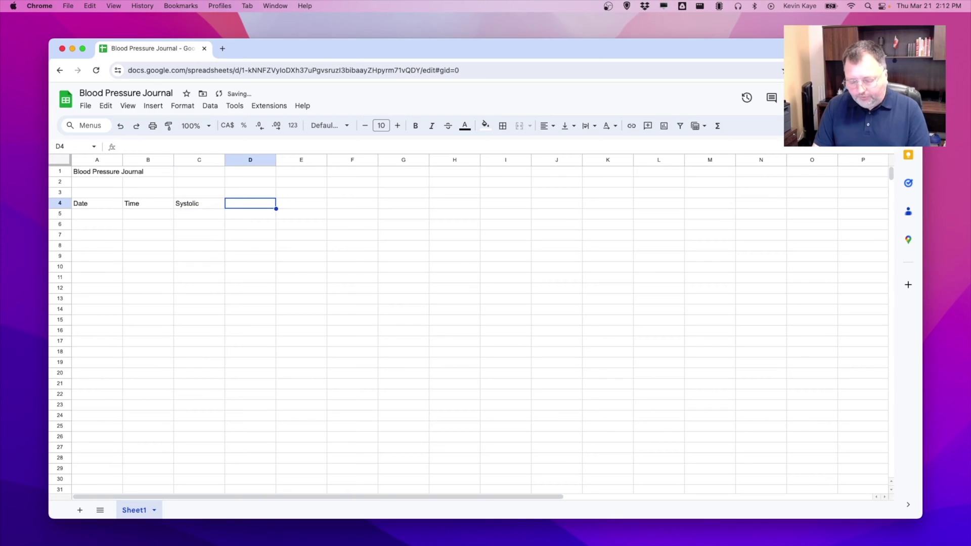
{"action": "type", "text": "Diasto"}
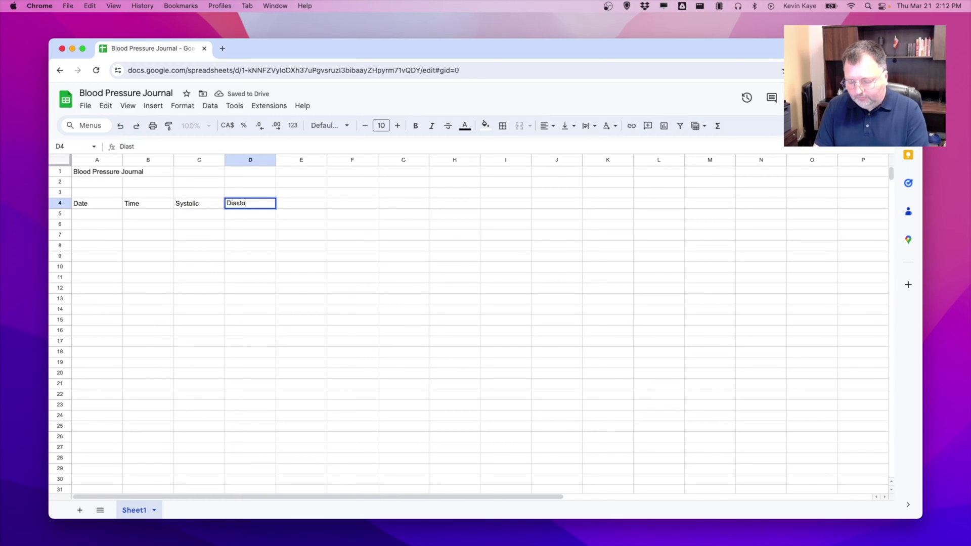
{"action": "type", "text": "lic"}
{"action": "key", "text": "Tab"}
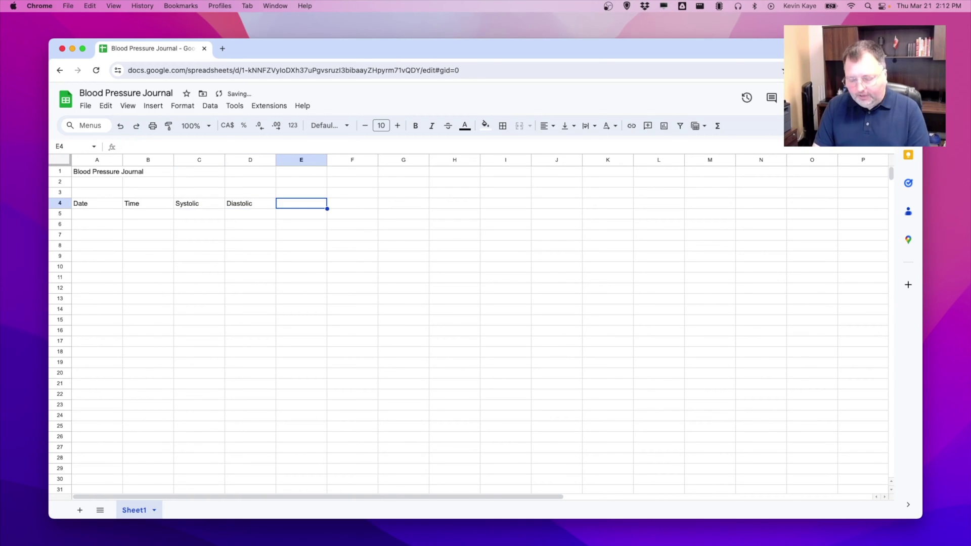
{"action": "type", "text": "Pulse"}
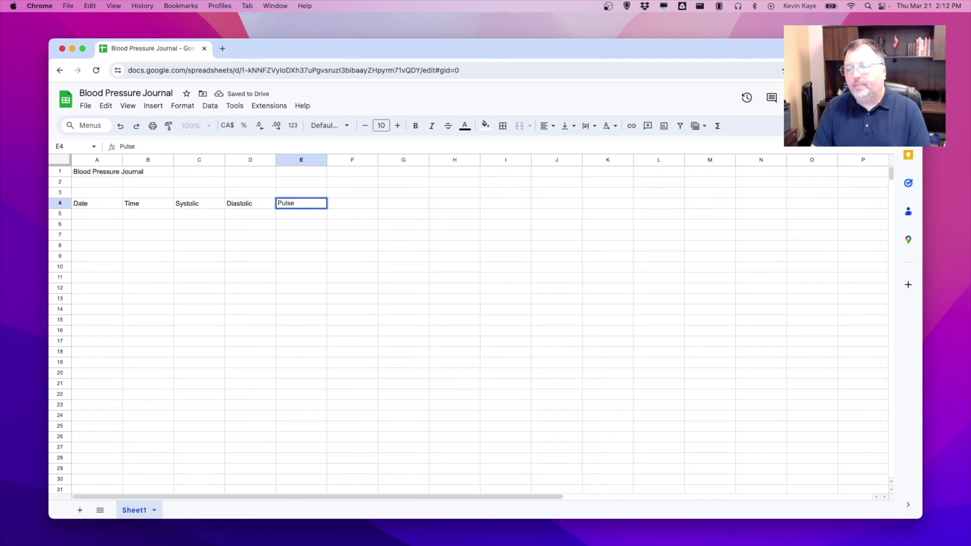
{"action": "key", "text": "Return"}
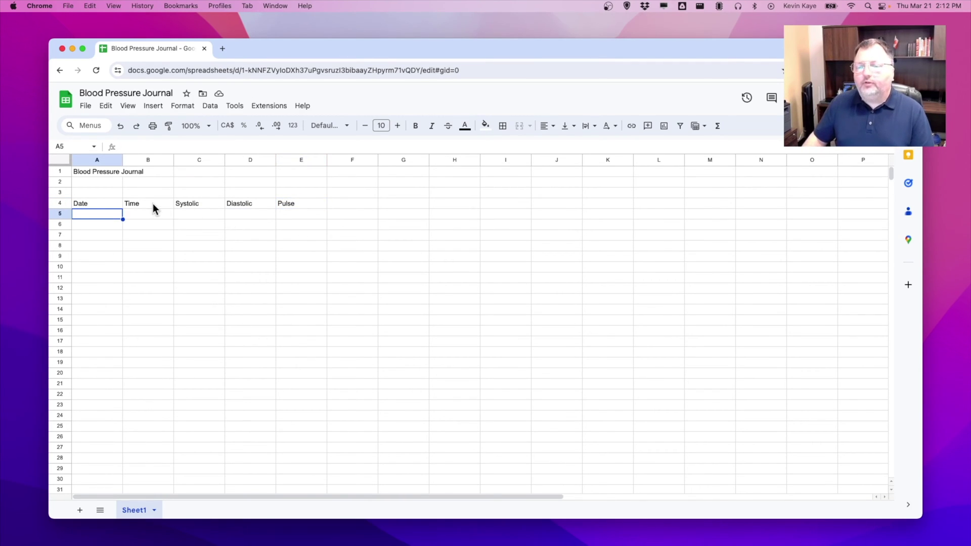
Step: Copy the Time–Pulse headings from B4:E4 and paste them into F4:I4
{"action": "left_click_drag", "start_coordinate": [153, 204], "coordinate": [290, 203]}
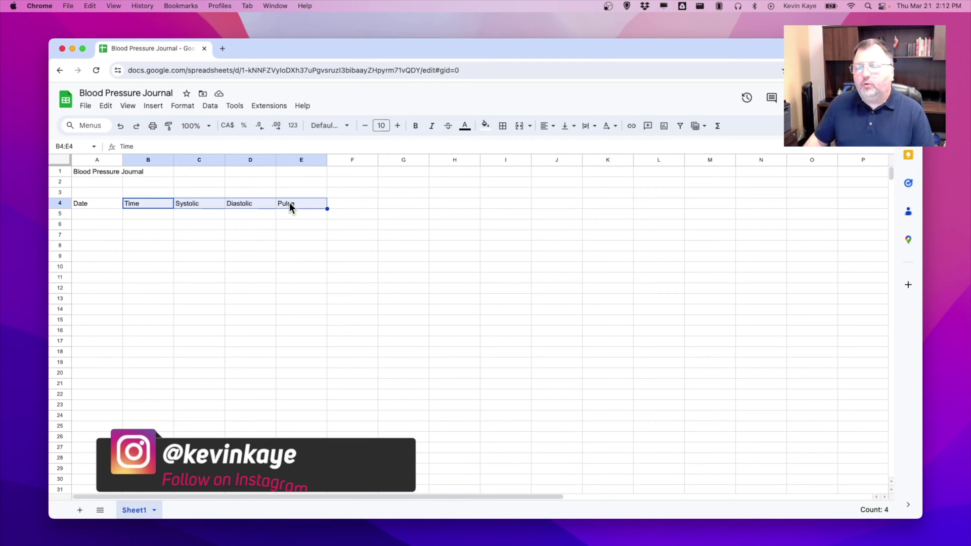
{"action": "right_click", "coordinate": [210, 201]}
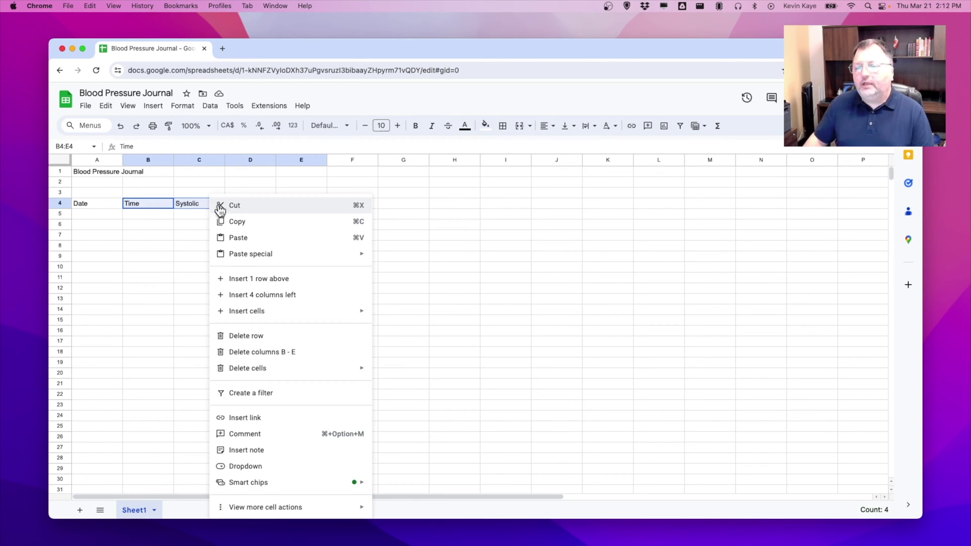
{"action": "left_click", "coordinate": [245, 223]}
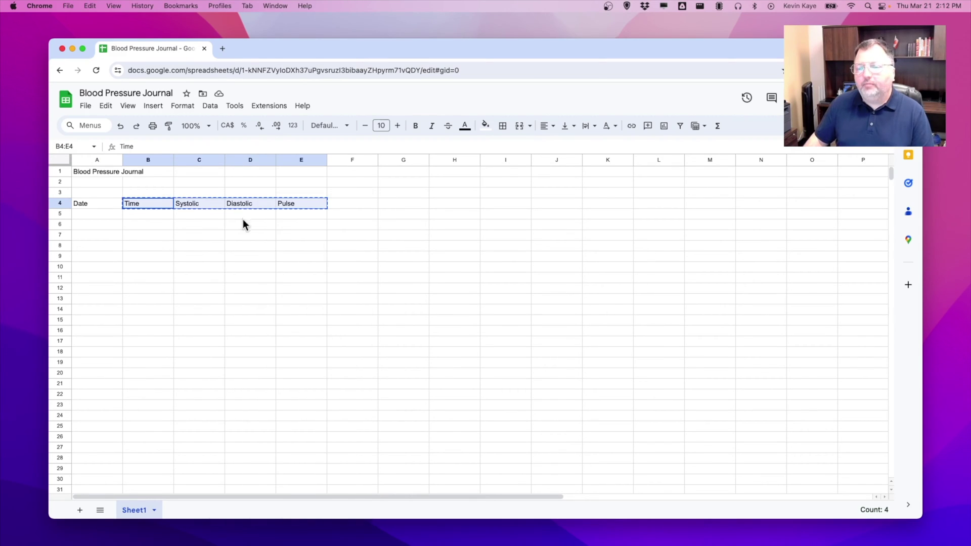
{"action": "left_click", "coordinate": [342, 204]}
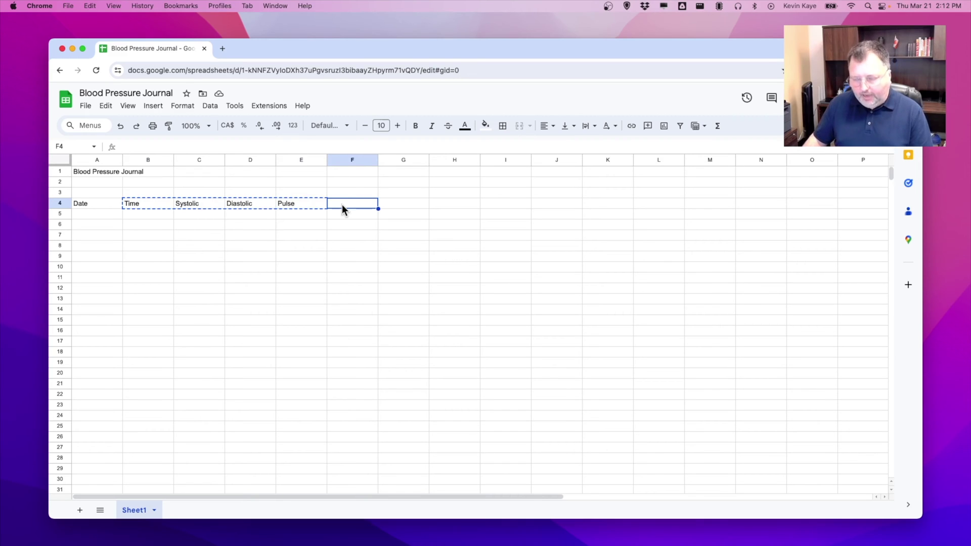
{"action": "right_click", "coordinate": [342, 205]}
{"action": "mouse_move", "coordinate": [343, 210]}
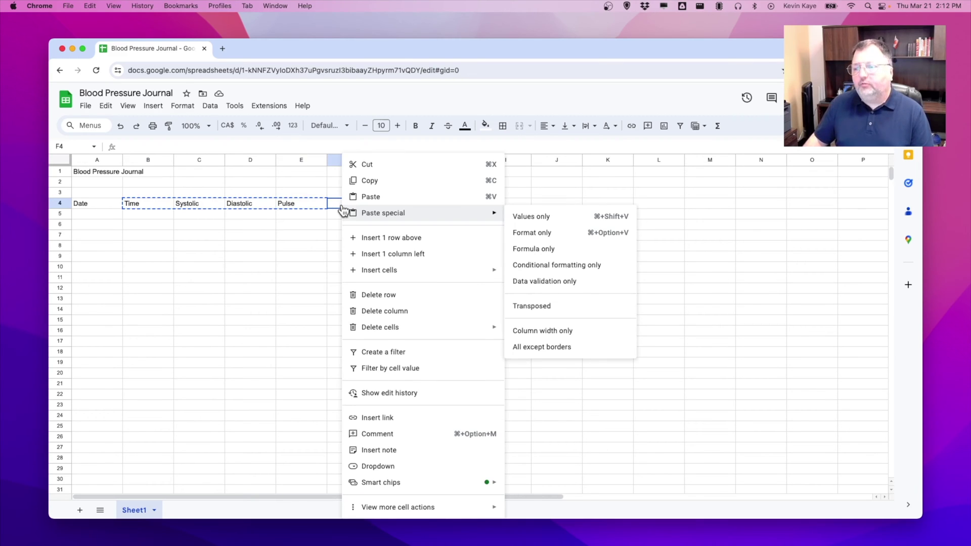
{"action": "left_click", "coordinate": [381, 199]}
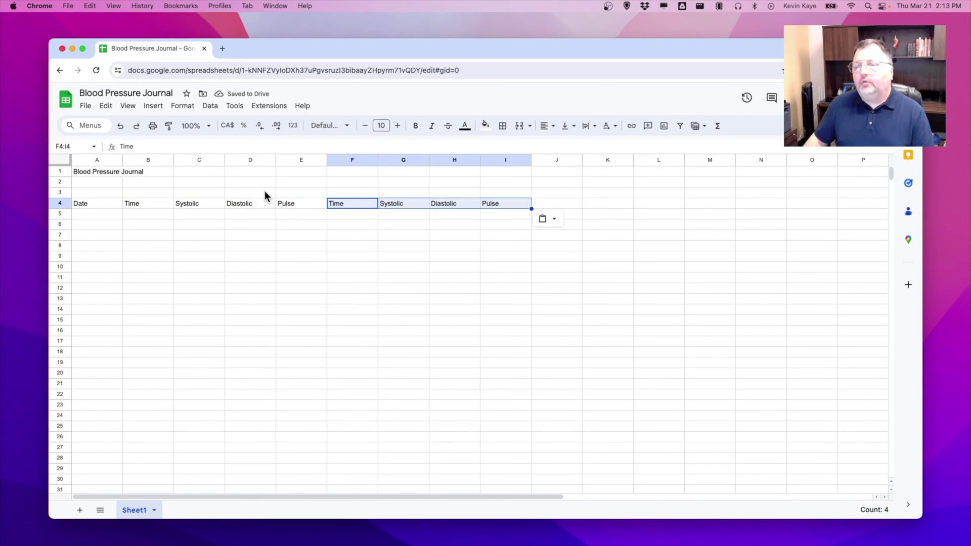
Step: Enter the group labels 'Morning' in B3 and 'Evening' in F3
{"action": "left_click", "coordinate": [148, 193]}
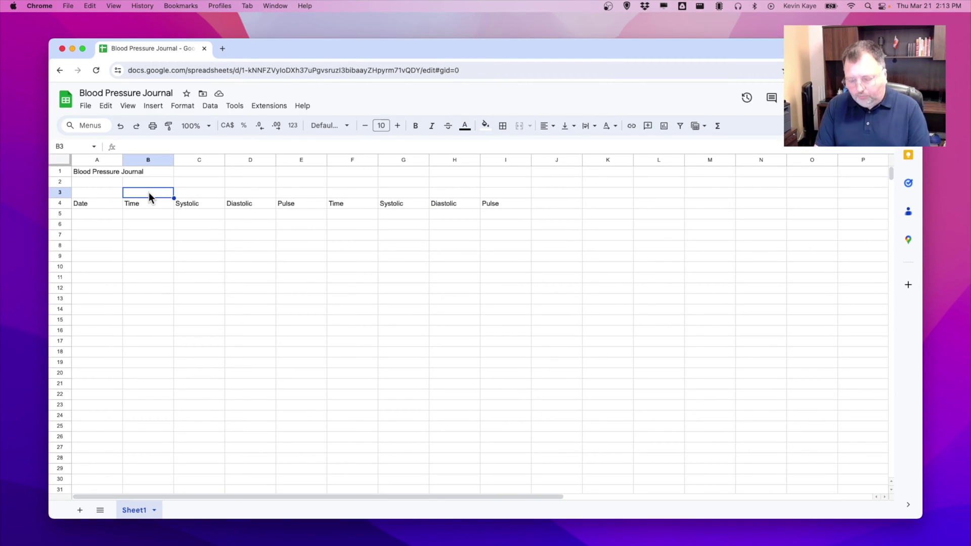
{"action": "type", "text": "Morning"}
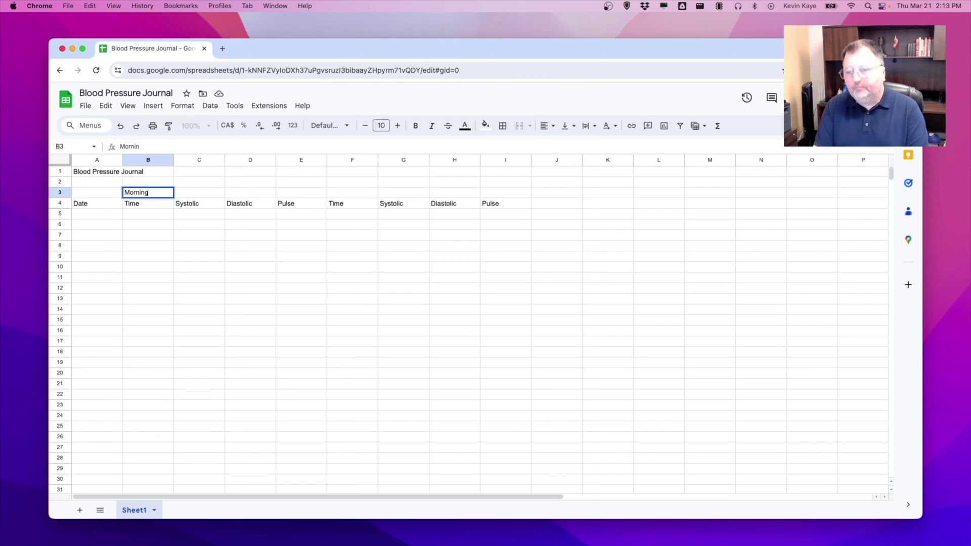
{"action": "key", "text": "Tab"}
{"action": "key", "text": "Tab"}
{"action": "key", "text": "Tab"}
{"action": "key", "text": "Tab"}
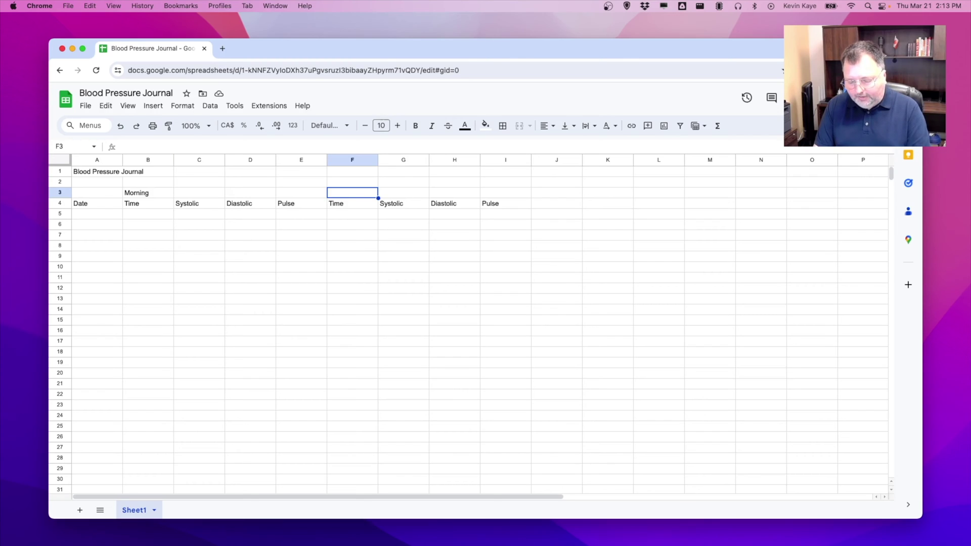
{"action": "type", "text": "Evening"}
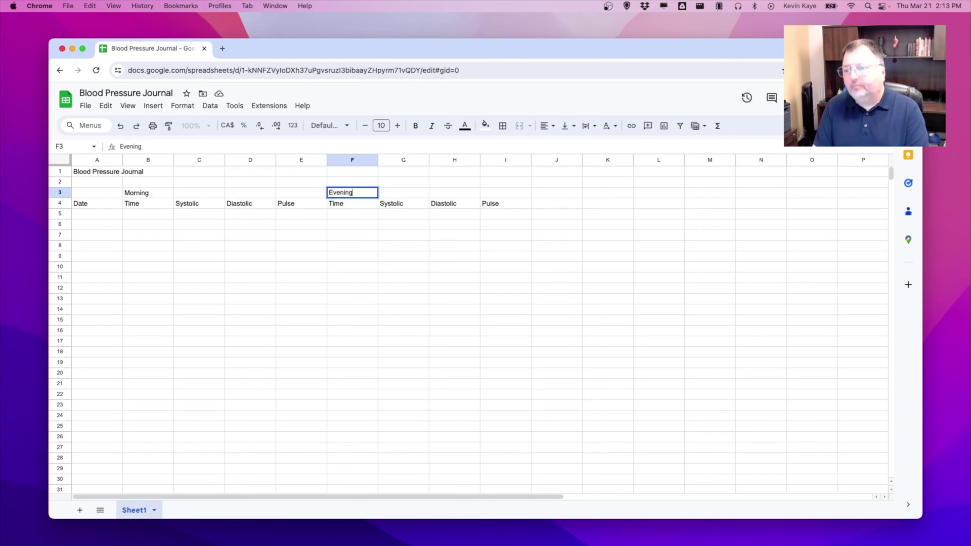
{"action": "key", "text": "Return"}
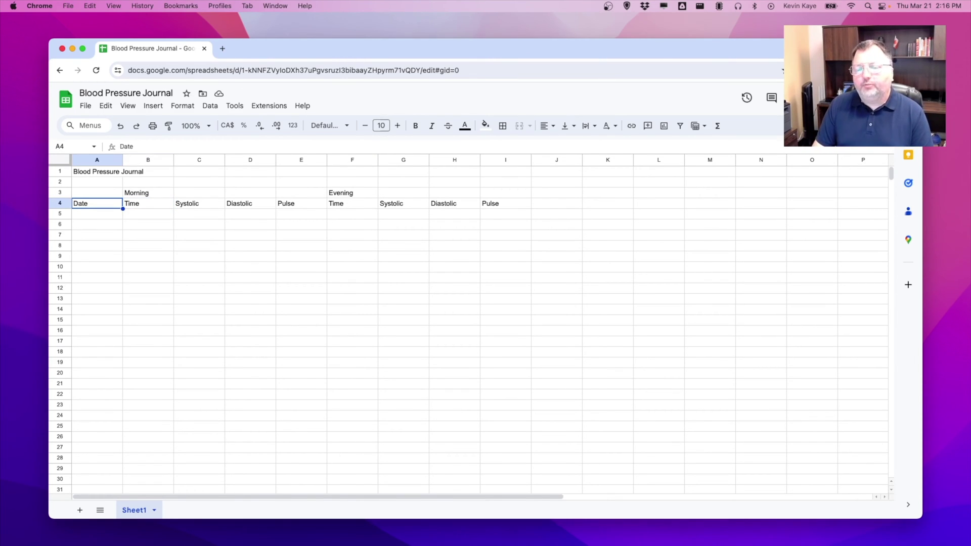
Step: Apply All borders to the journal table range A4:I18
{"action": "key", "text": "Down"}
{"action": "key", "text": "Down"}
{"action": "key", "text": "Down"}
{"action": "key", "text": "Down"}
{"action": "key", "text": "Down"}
{"action": "key", "text": "Down"}
{"action": "key", "text": "Down"}
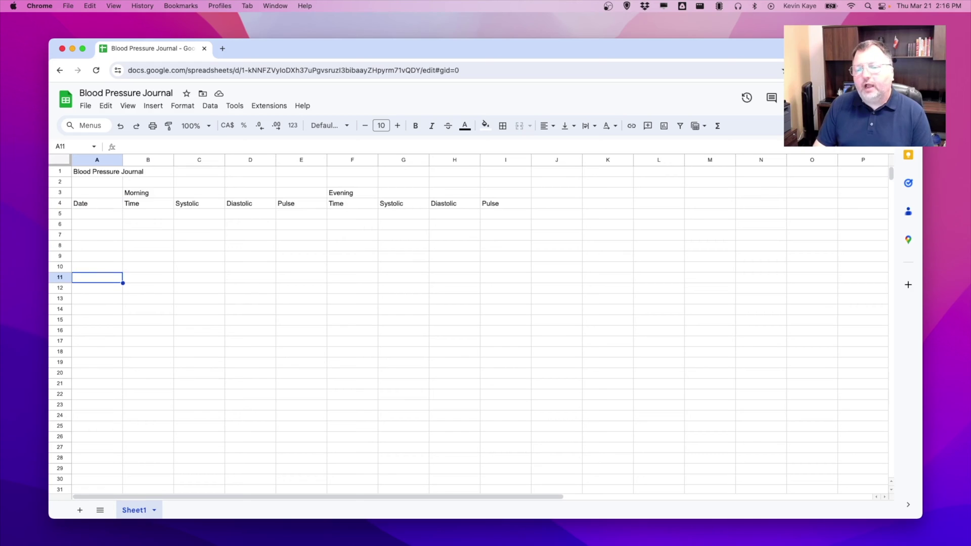
{"action": "key", "text": "Down"}
{"action": "key", "text": "Down"}
{"action": "key", "text": "Down"}
{"action": "key", "text": "Down"}
{"action": "key", "text": "Down"}
{"action": "key", "text": "Down"}
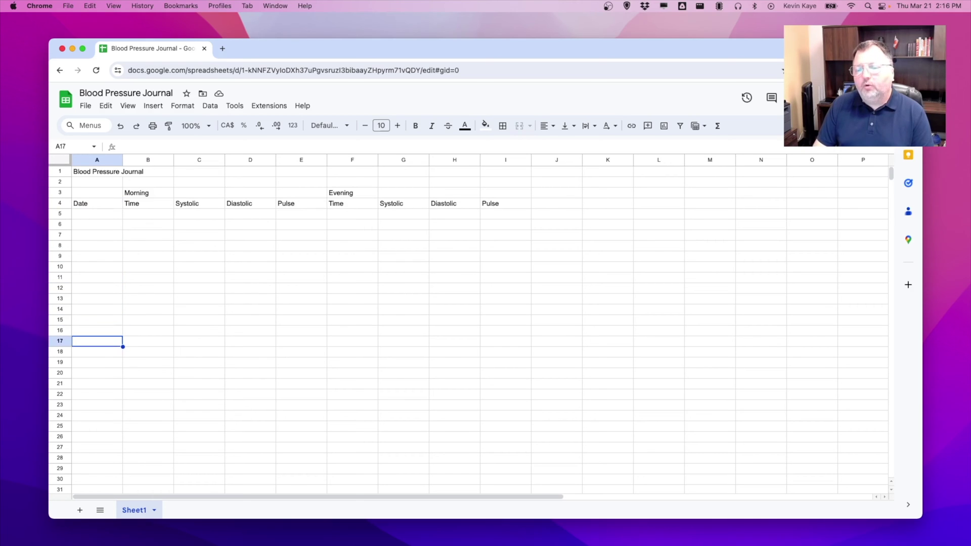
{"action": "key", "text": "Down"}
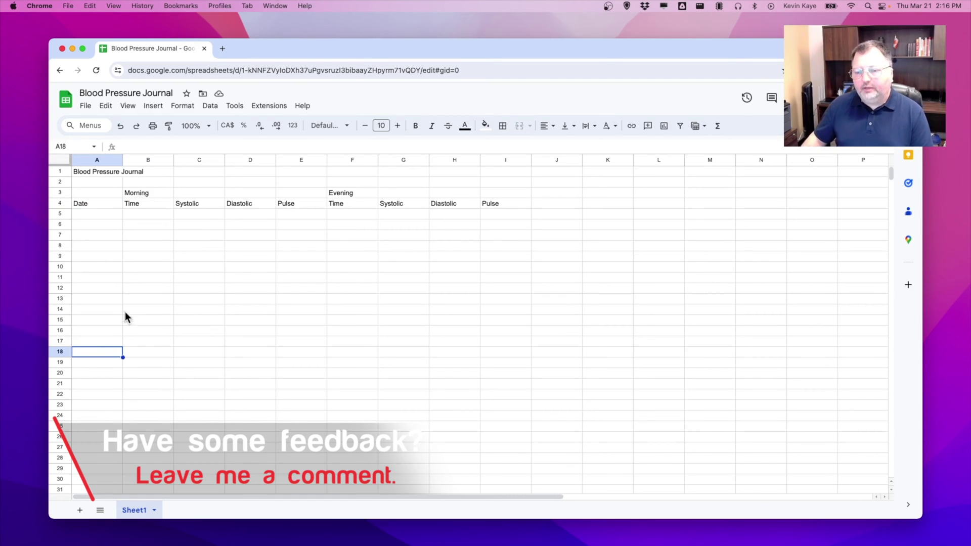
{"action": "left_click_drag", "start_coordinate": [108, 351], "coordinate": [496, 204]}
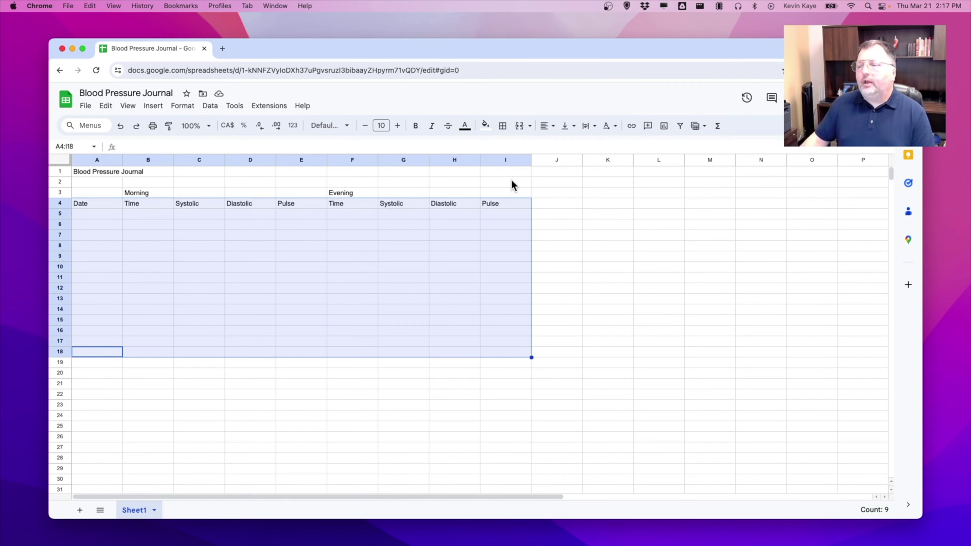
{"action": "left_click", "coordinate": [504, 126]}
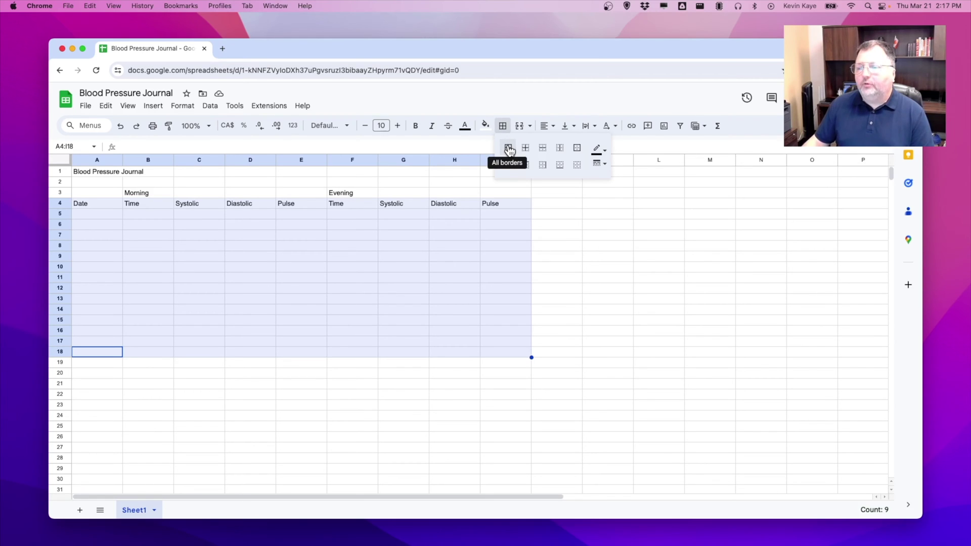
{"action": "left_click", "coordinate": [508, 148]}
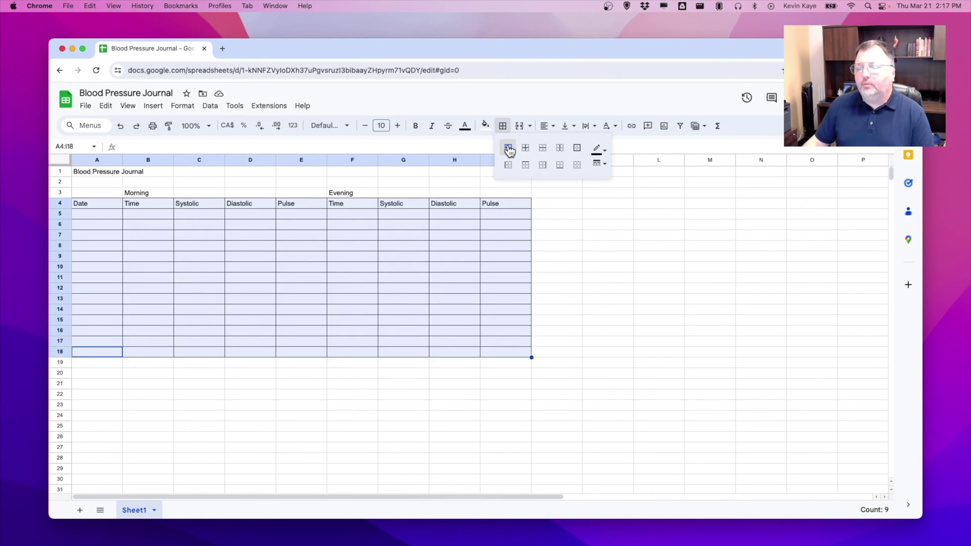
{"action": "key", "text": "Escape"}
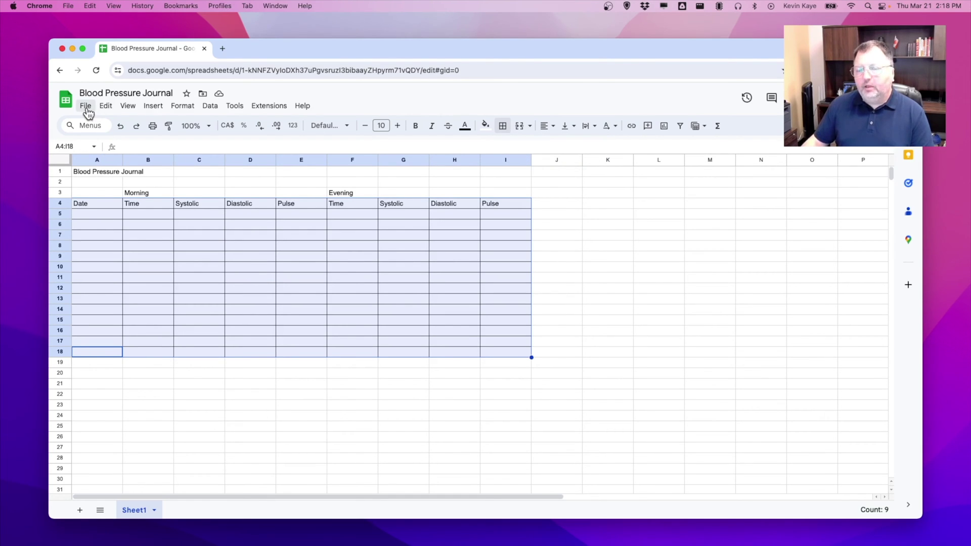
{"action": "left_click", "coordinate": [86, 107]}
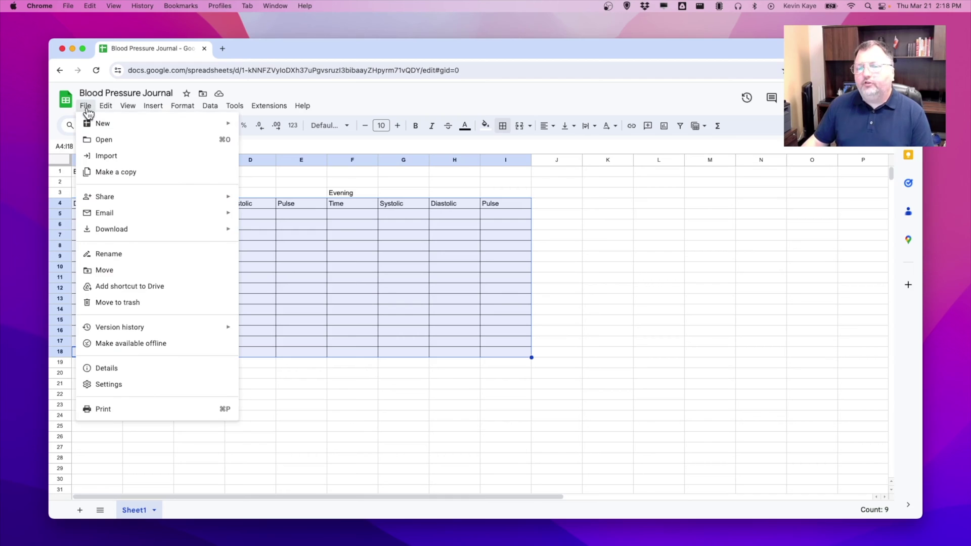
{"action": "left_click", "coordinate": [153, 410]}
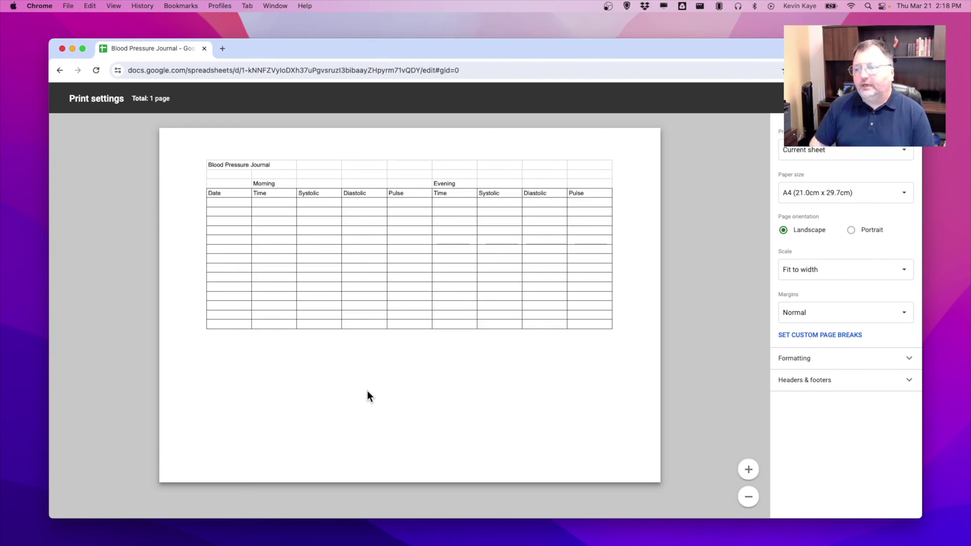
{"action": "key", "text": "Escape"}
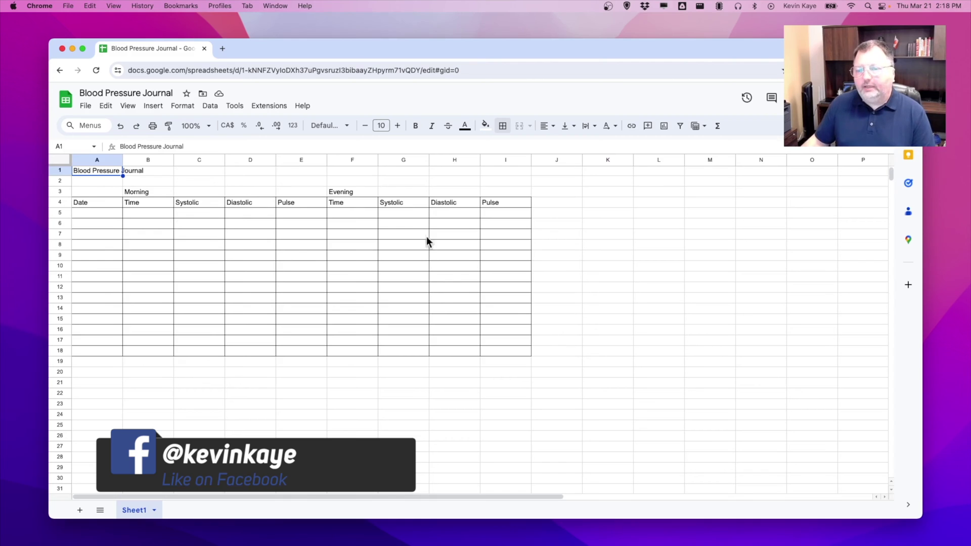
Step: Resize rows 1–18 to a specified height of 33 pixels
{"action": "left_click_drag", "start_coordinate": [59, 170], "coordinate": [60, 349]}
{"action": "right_click", "coordinate": [60, 349]}
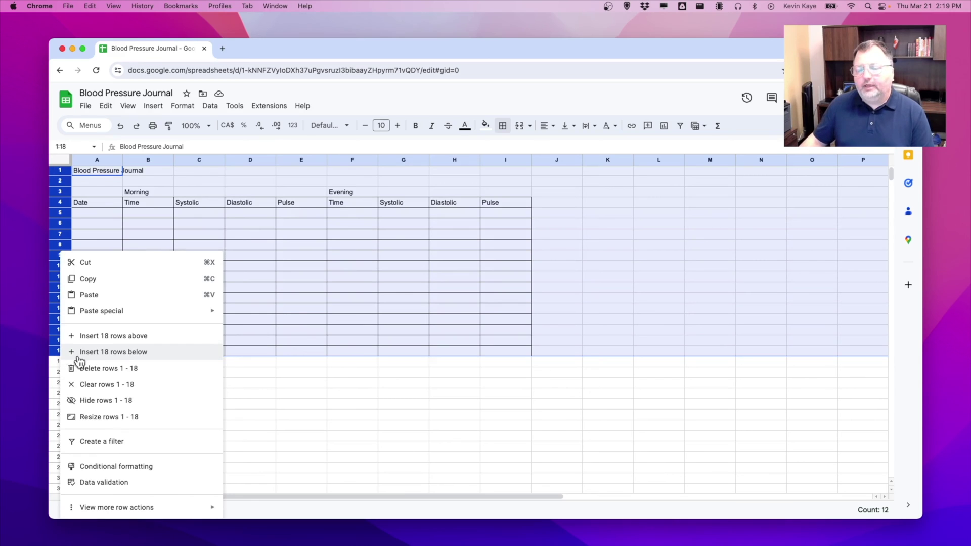
{"action": "left_click", "coordinate": [103, 419]}
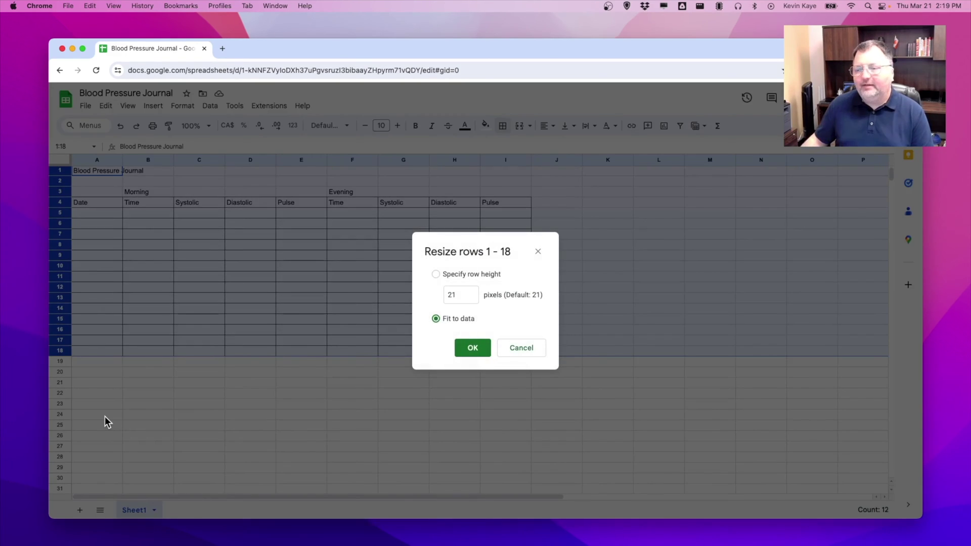
{"action": "left_click", "coordinate": [436, 274]}
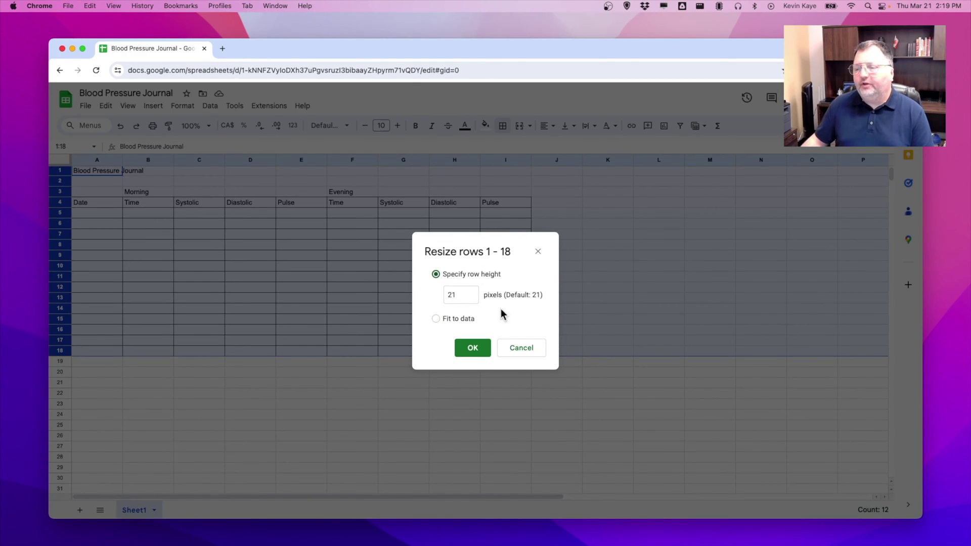
{"action": "double_click", "coordinate": [462, 294]}
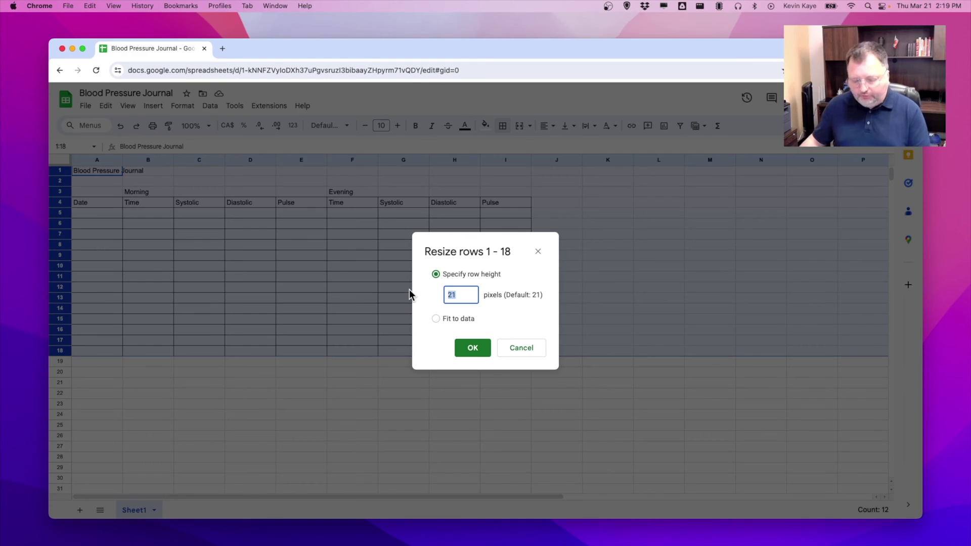
{"action": "type", "text": "33"}
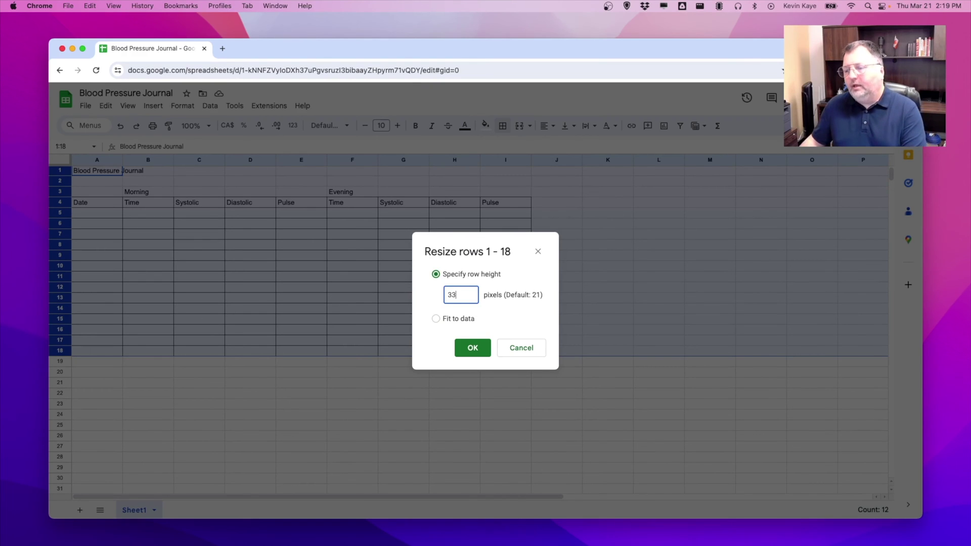
{"action": "left_click", "coordinate": [471, 349]}
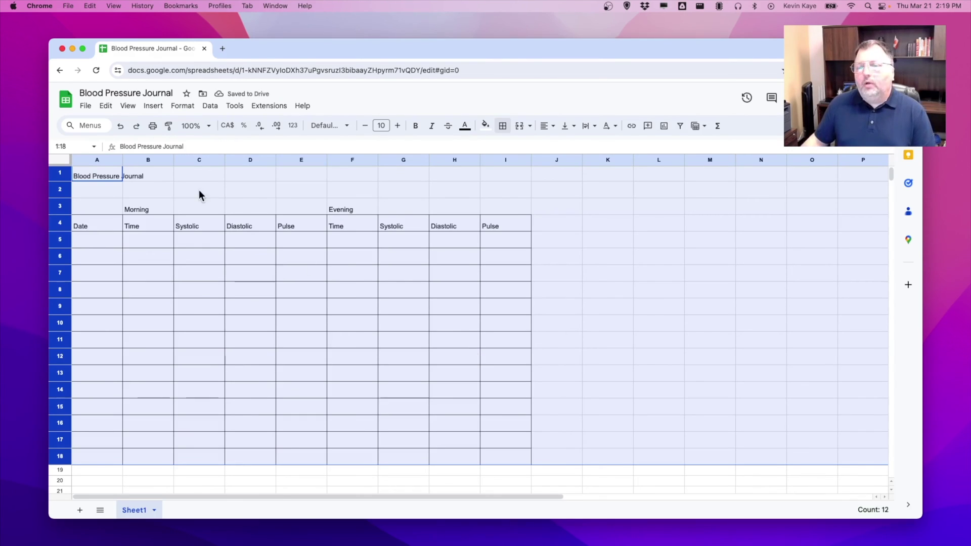
{"action": "left_click", "coordinate": [166, 174]}
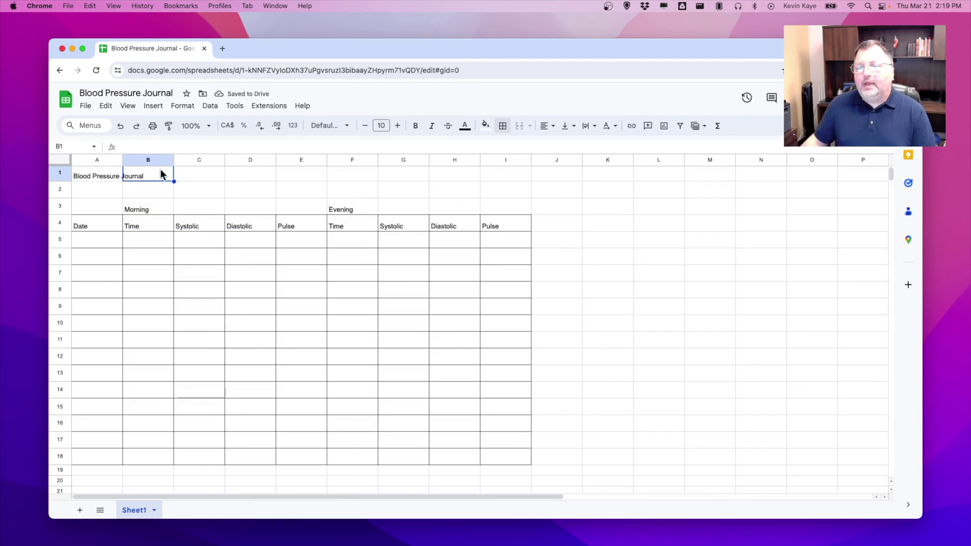
{"action": "left_click", "coordinate": [85, 107]}
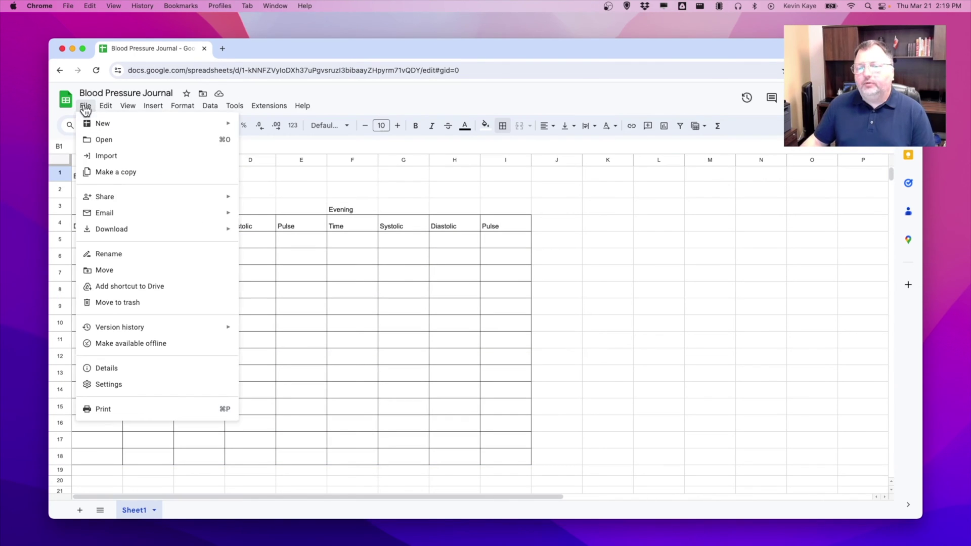
{"action": "left_click", "coordinate": [182, 419]}
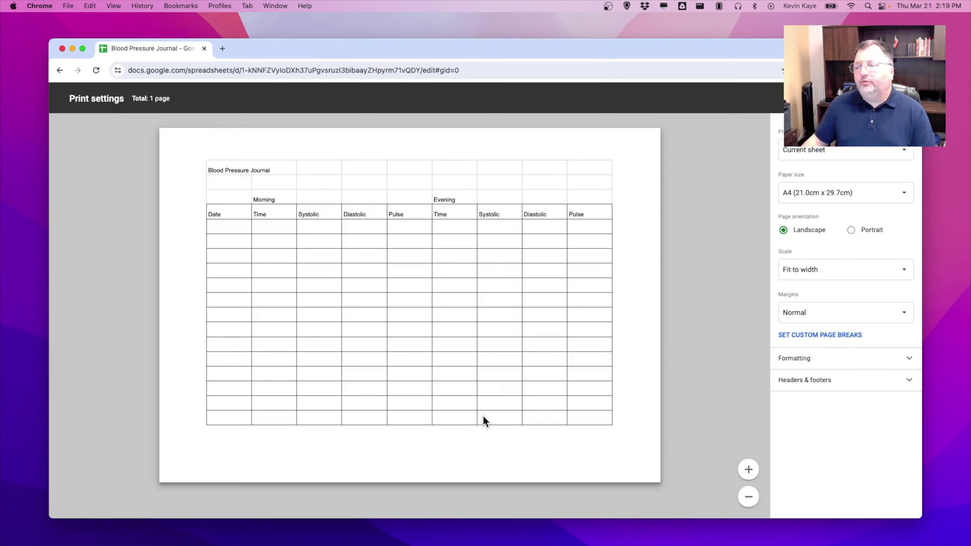
{"action": "left_click", "coordinate": [855, 98]}
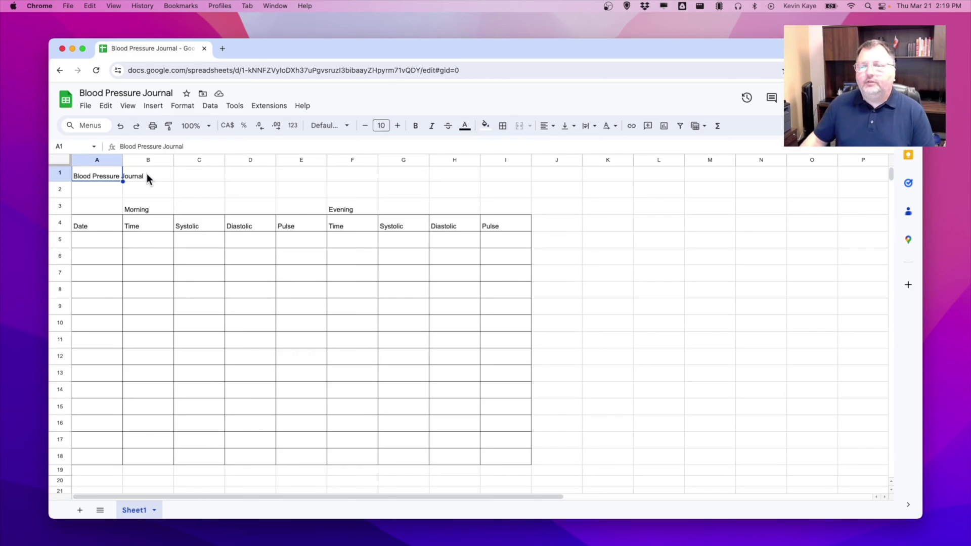
Step: Merge A1:I1 and center the Blood Pressure Journal title across it
{"action": "left_click_drag", "start_coordinate": [106, 173], "coordinate": [369, 173]}
{"action": "left_click_drag", "start_coordinate": [472, 177], "coordinate": [493, 176]}
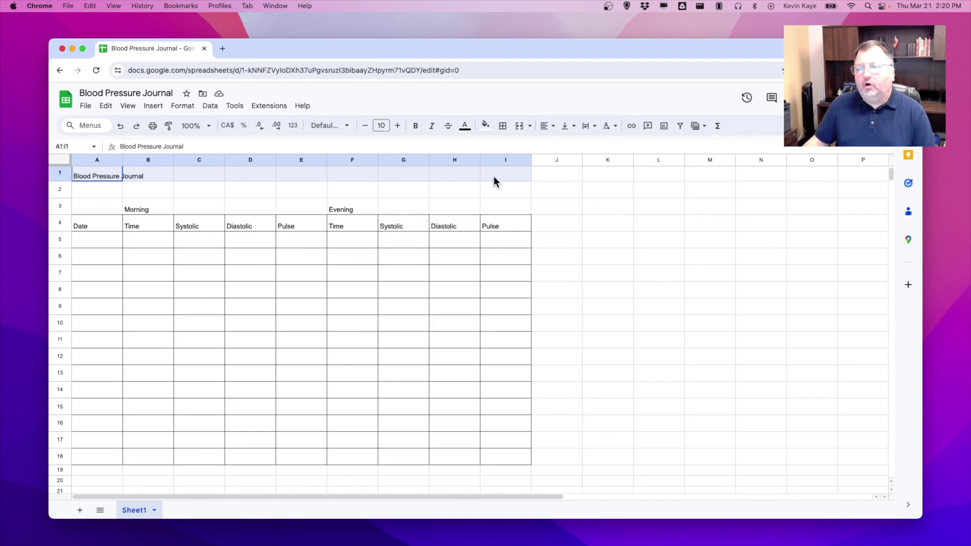
{"action": "left_click_drag", "start_coordinate": [494, 176], "coordinate": [494, 176]}
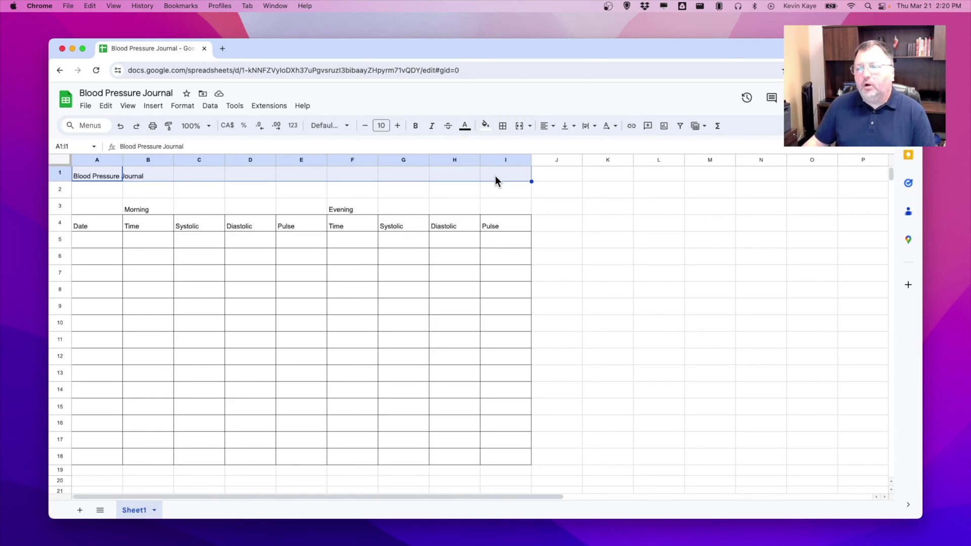
{"action": "left_click", "coordinate": [521, 130]}
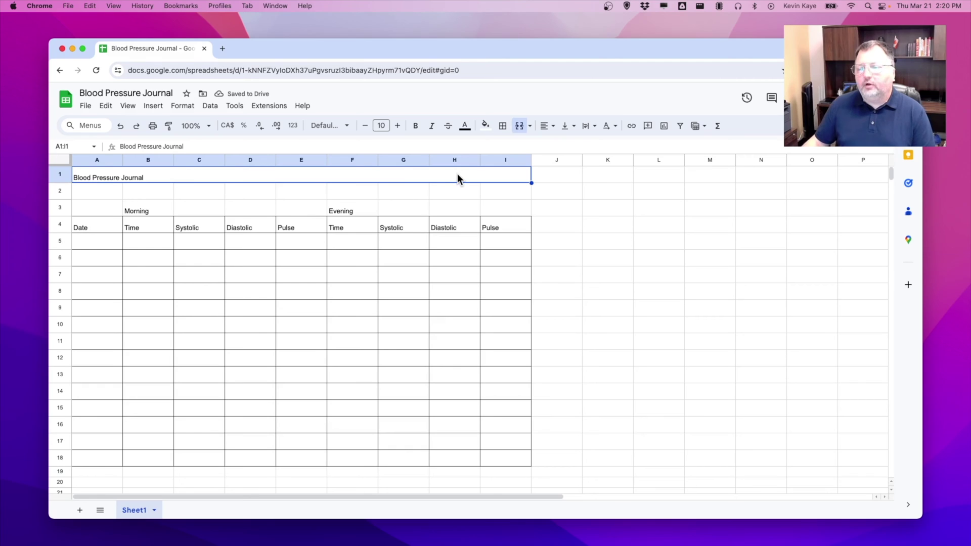
{"action": "left_click", "coordinate": [551, 135]}
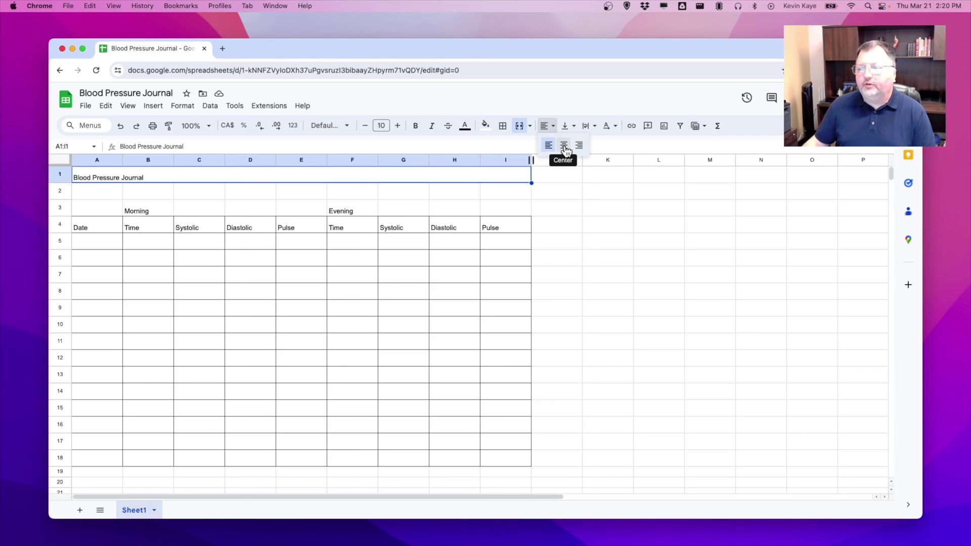
{"action": "left_click", "coordinate": [565, 146]}
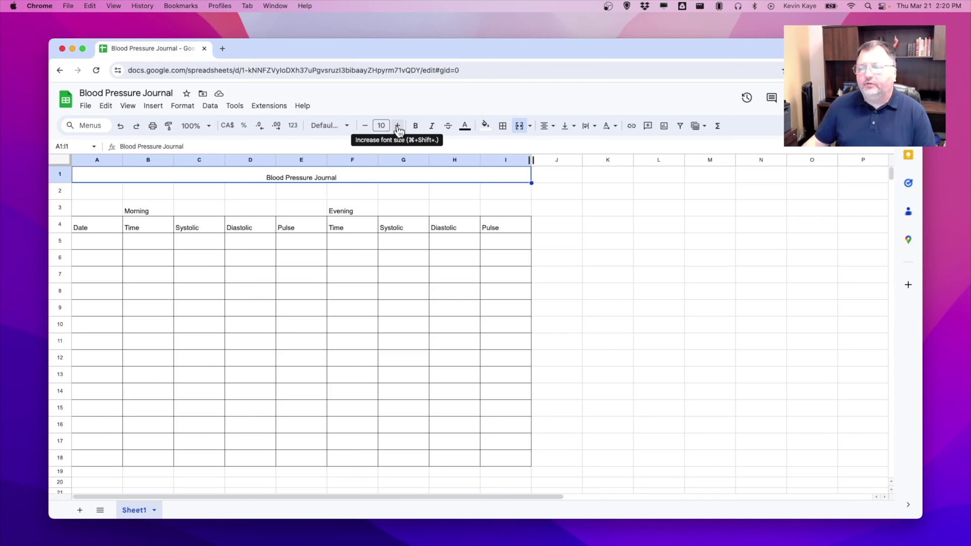
Step: Increase the title's font size by four steps and make it bold
{"action": "left_click", "coordinate": [398, 125]}
{"action": "left_click", "coordinate": [398, 125]}
{"action": "left_click", "coordinate": [397, 125]}
{"action": "left_click", "coordinate": [397, 125]}
{"action": "left_click", "coordinate": [398, 125]}
{"action": "left_click", "coordinate": [398, 126]}
{"action": "left_click", "coordinate": [398, 126]}
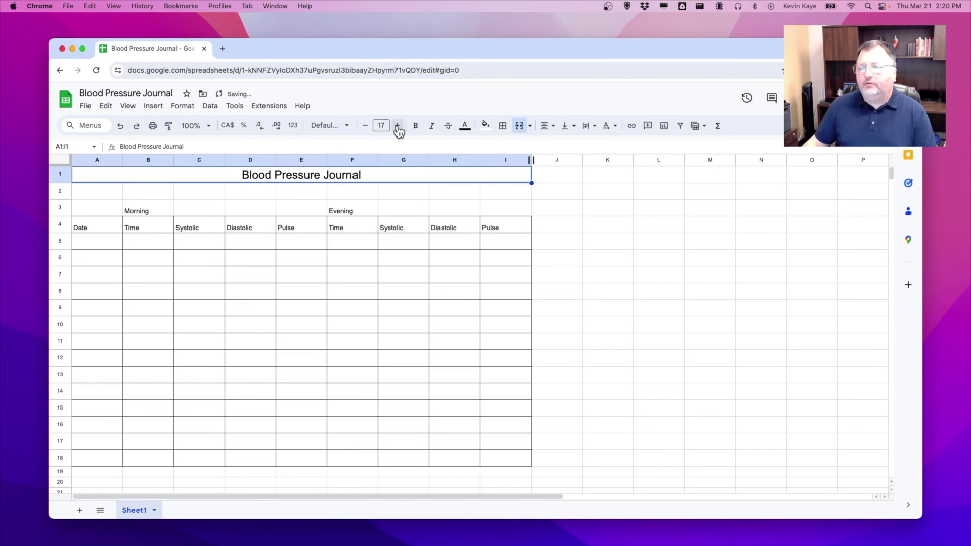
{"action": "left_click", "coordinate": [397, 125]}
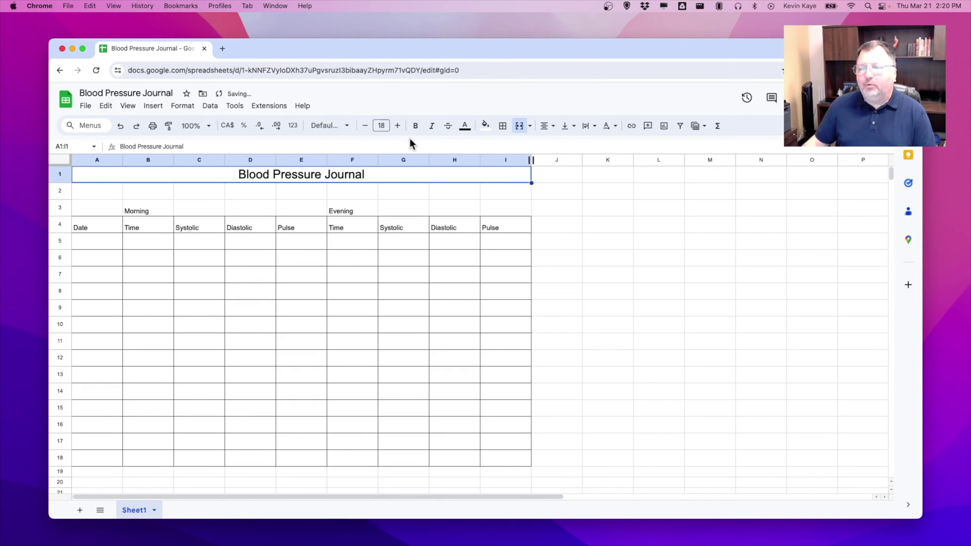
{"action": "left_click", "coordinate": [416, 126]}
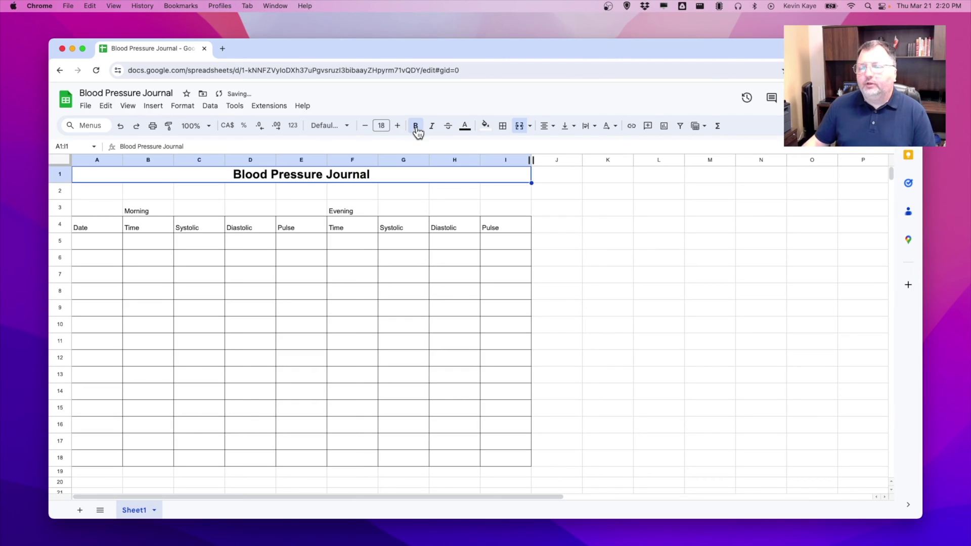
{"action": "scroll", "coordinate": [420, 192], "scroll_direction": "right", "scroll_amount": 1}
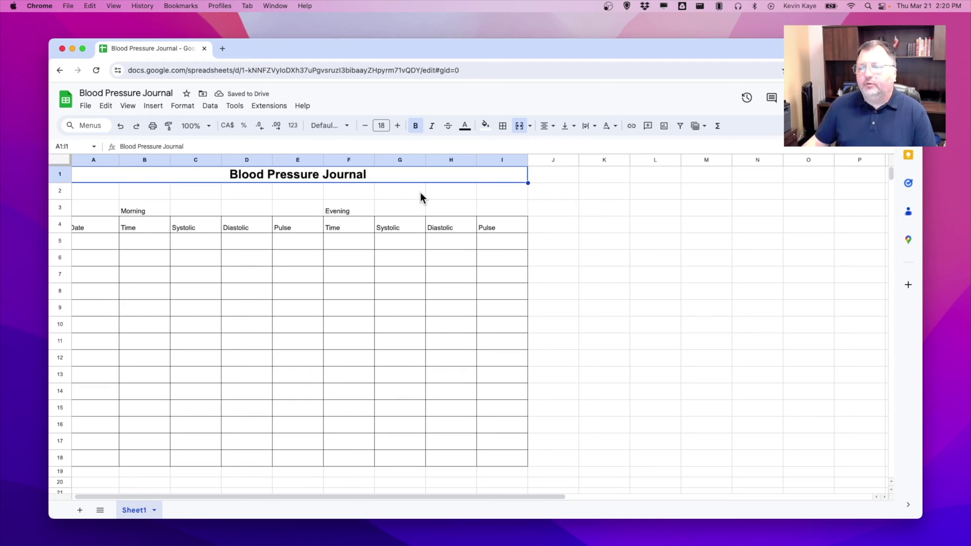
{"action": "scroll", "coordinate": [421, 196], "scroll_direction": "left", "scroll_amount": 1}
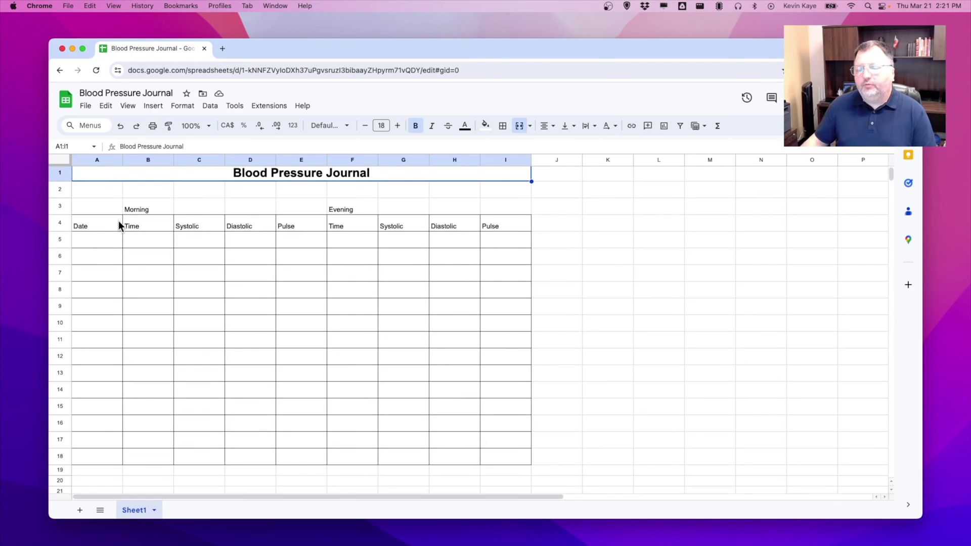
Step: Give the Date cells A4:A18 a thick outer border
{"action": "left_click_drag", "start_coordinate": [104, 223], "coordinate": [104, 457]}
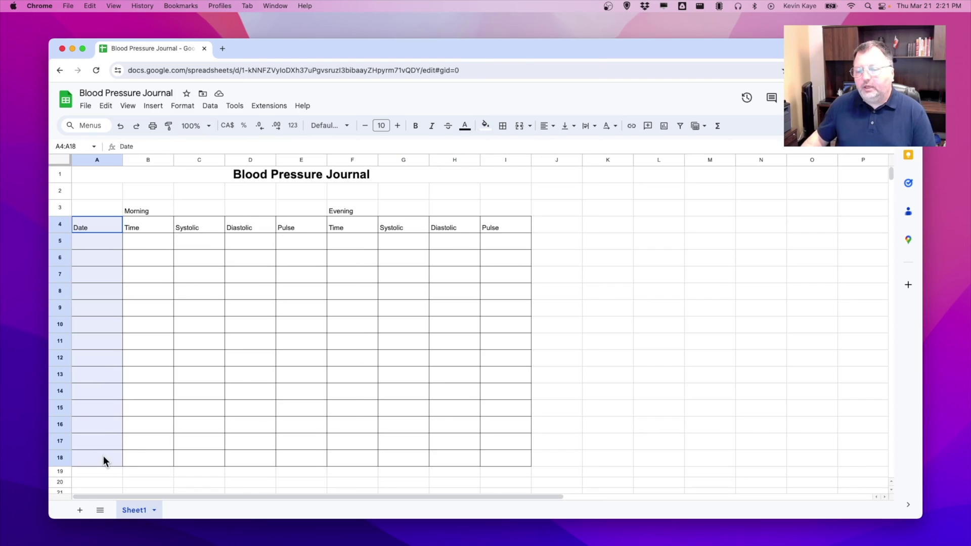
{"action": "left_click", "coordinate": [503, 127]}
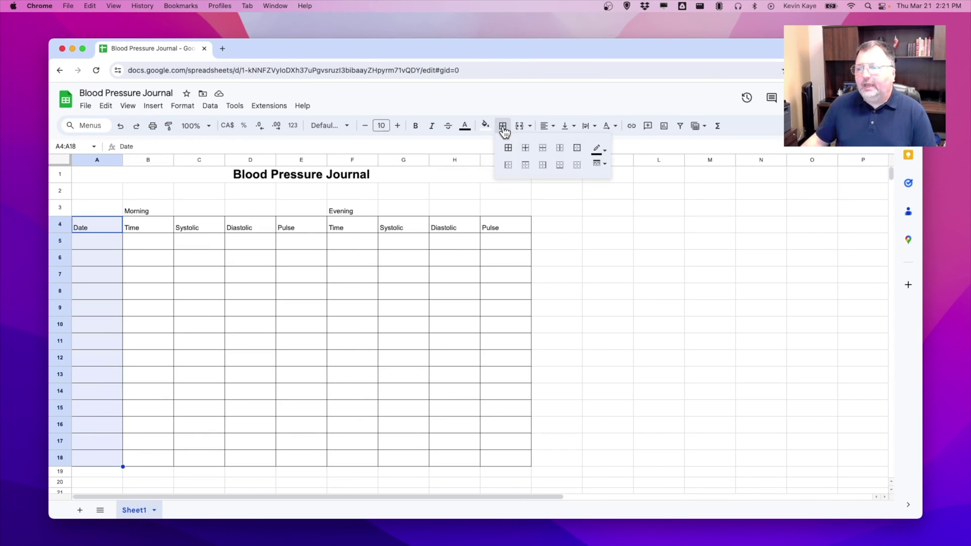
{"action": "left_click", "coordinate": [598, 165]}
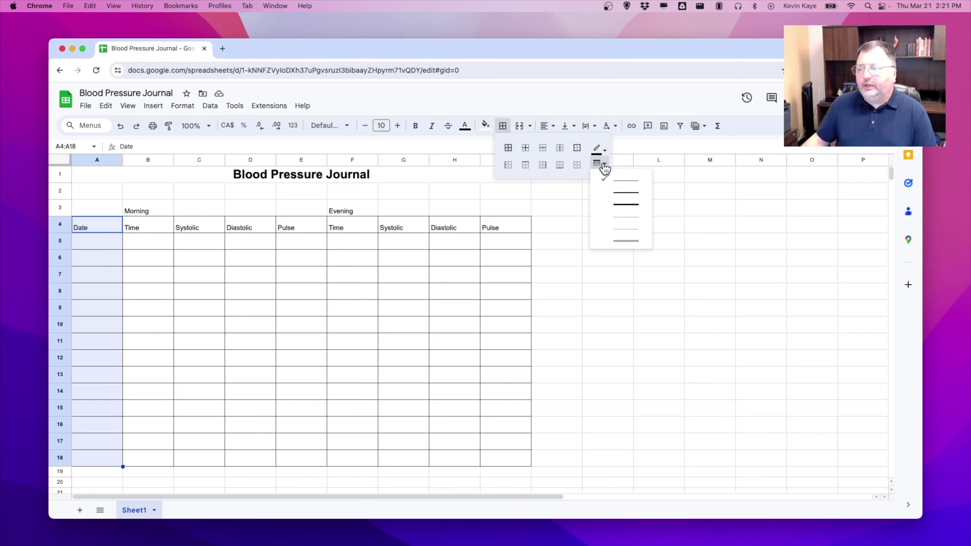
{"action": "left_click", "coordinate": [622, 205]}
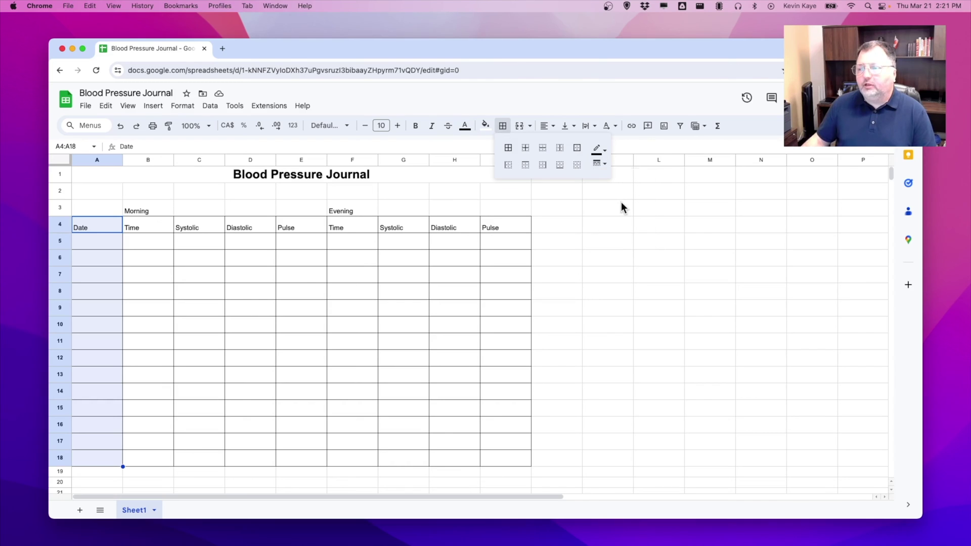
{"action": "left_click", "coordinate": [578, 149]}
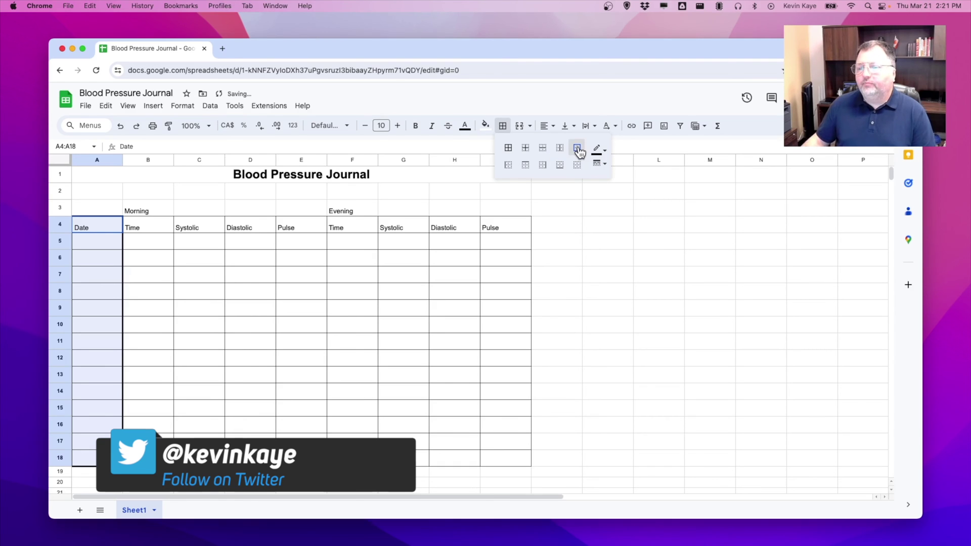
{"action": "key", "text": "Escape"}
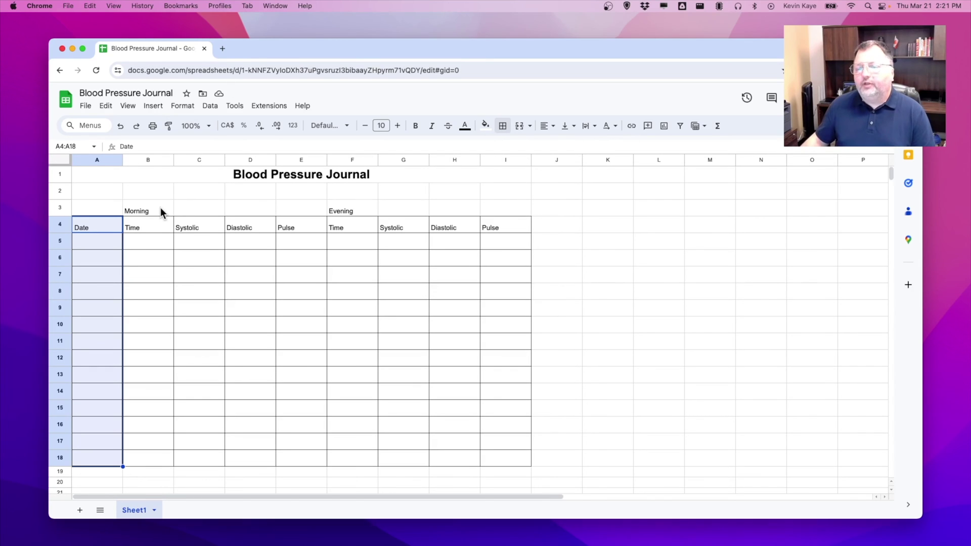
Step: Add thick outer borders around the Morning block B3:E18 and Evening block F3:I18
{"action": "left_click_drag", "start_coordinate": [155, 207], "coordinate": [300, 454]}
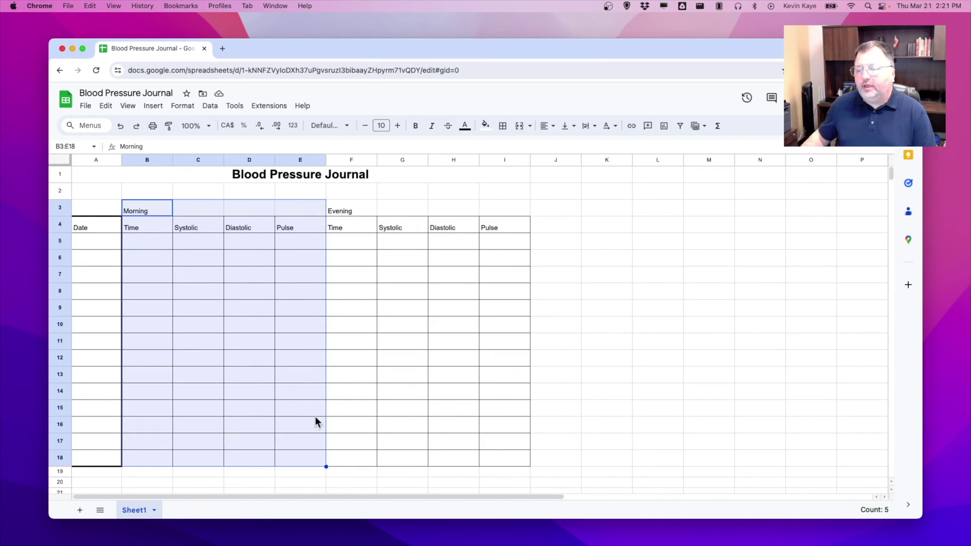
{"action": "left_click", "coordinate": [503, 131]}
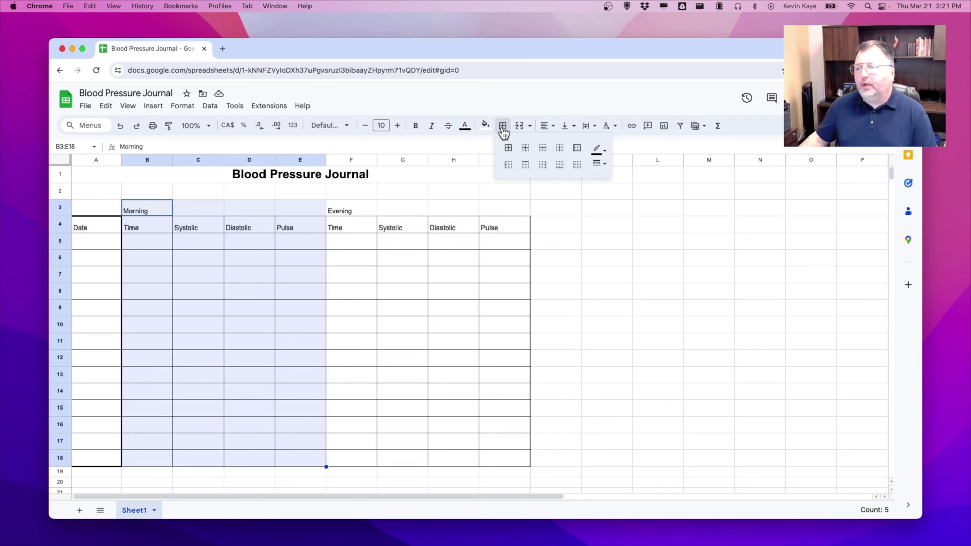
{"action": "left_click", "coordinate": [578, 150]}
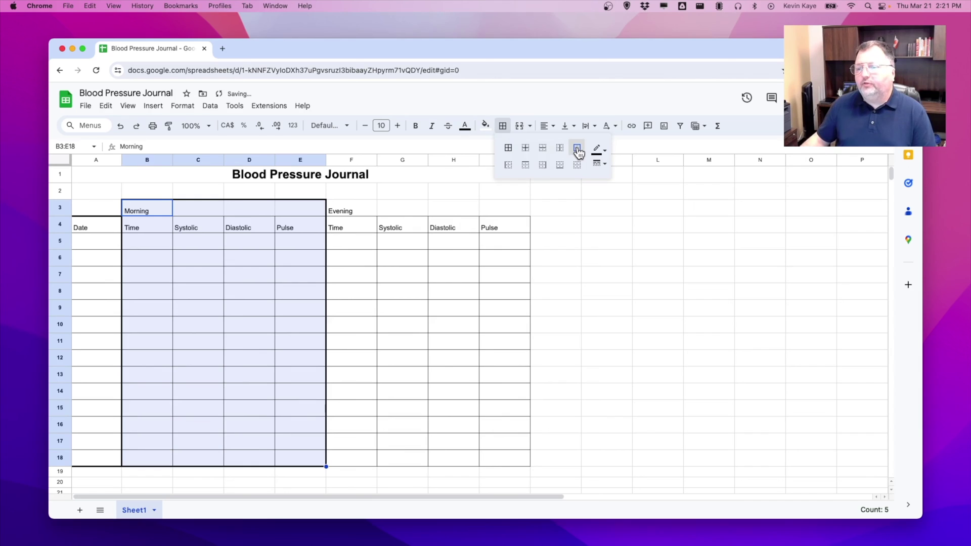
{"action": "left_click_drag", "start_coordinate": [354, 206], "coordinate": [505, 448]}
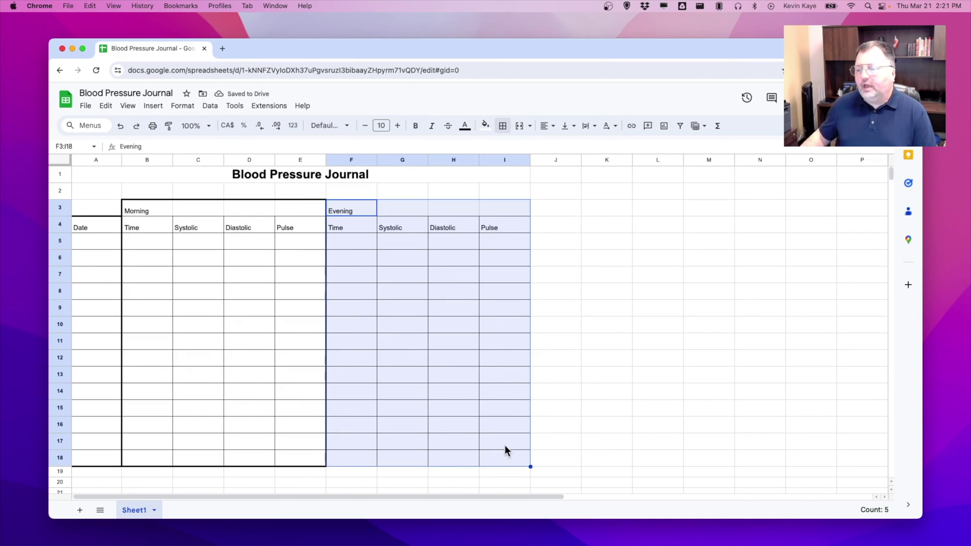
{"action": "left_click", "coordinate": [503, 126]}
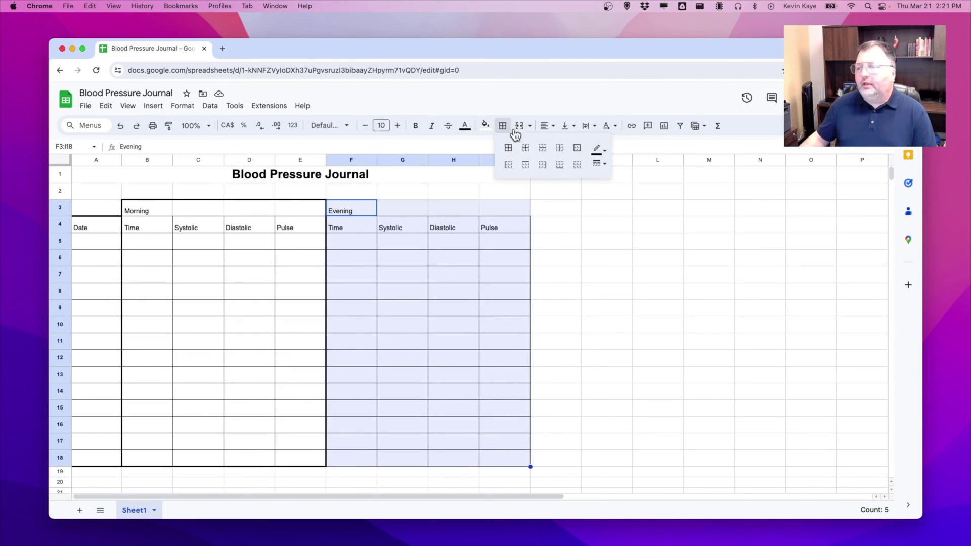
{"action": "left_click", "coordinate": [578, 150]}
{"action": "left_click", "coordinate": [554, 177]}
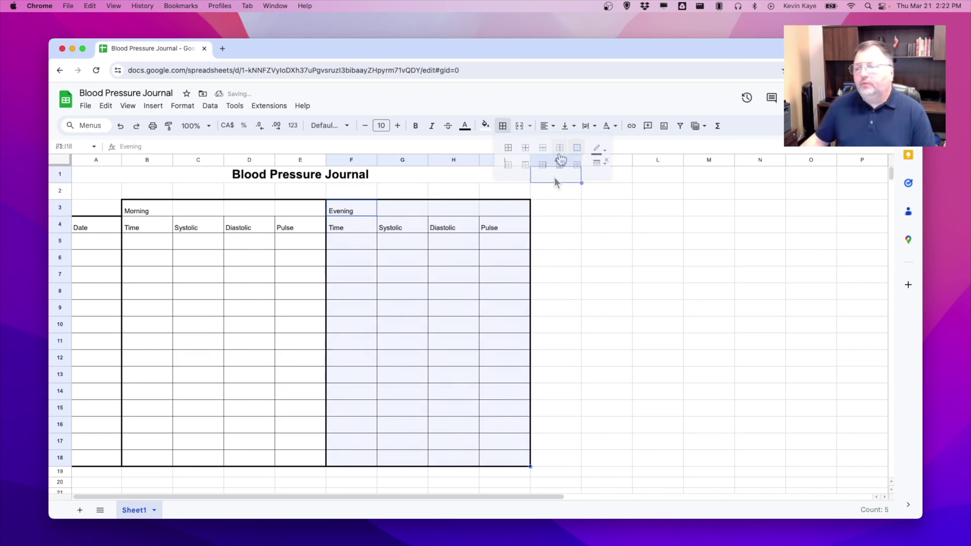
Step: Add thick outer borders around the Date header A4 and the header band B3:I4
{"action": "left_click", "coordinate": [105, 225]}
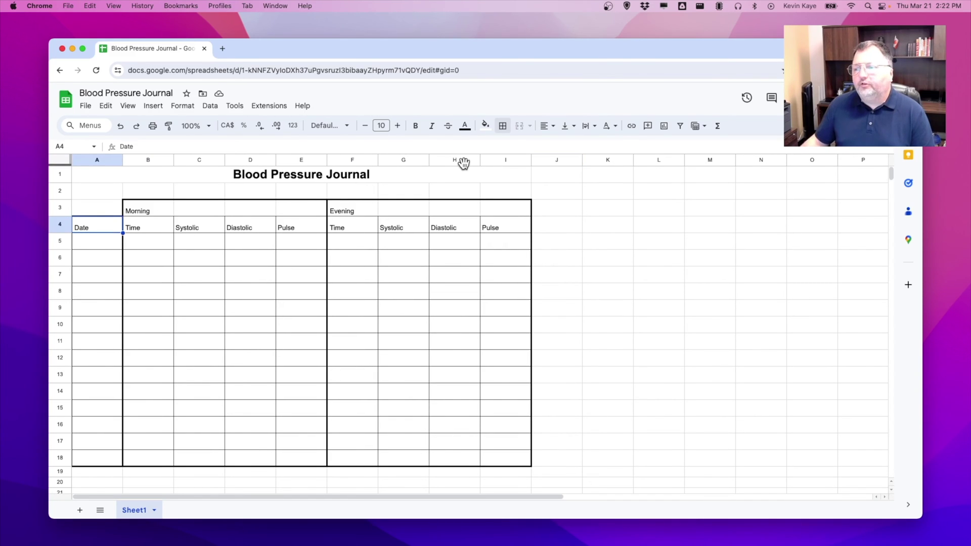
{"action": "left_click", "coordinate": [503, 126]}
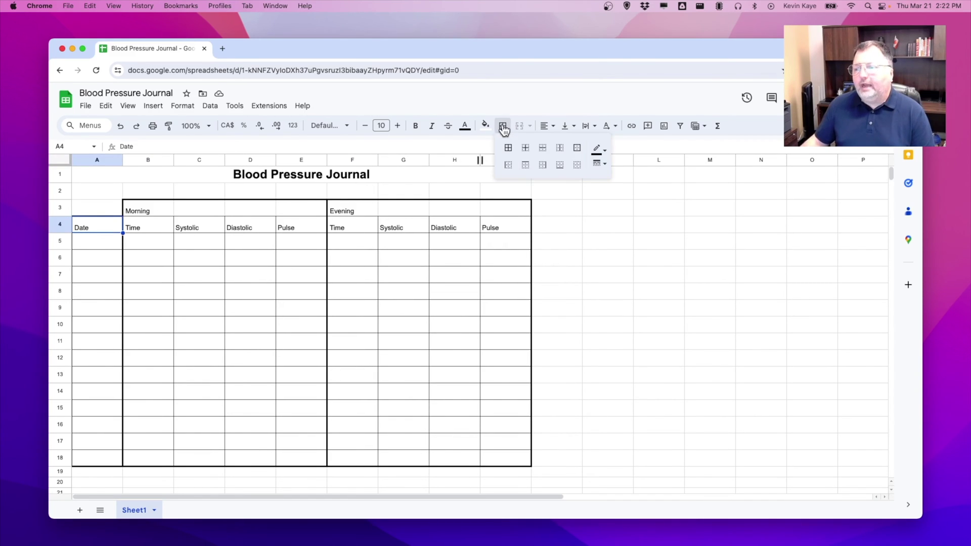
{"action": "left_click", "coordinate": [578, 149]}
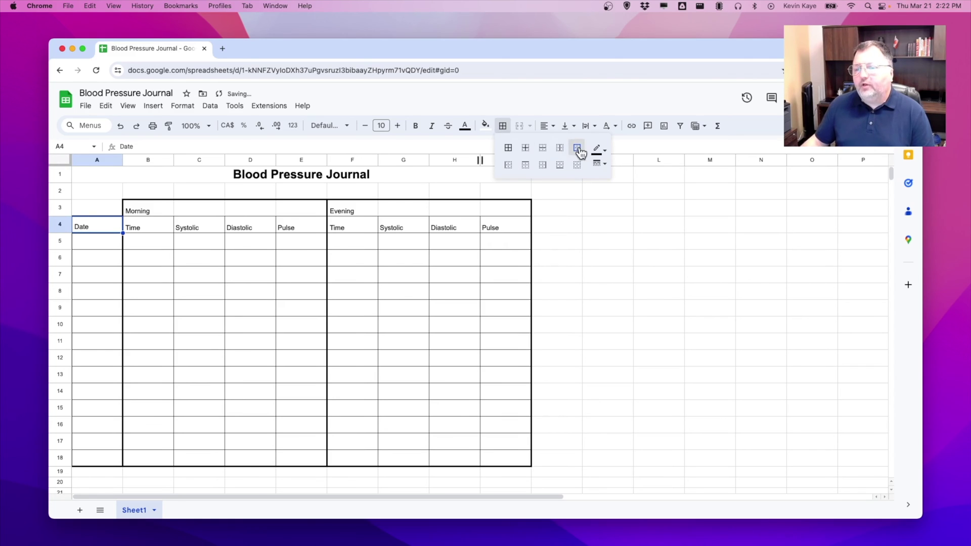
{"action": "scroll", "coordinate": [164, 221], "scroll_direction": "down", "scroll_amount": 1}
{"action": "left_click", "coordinate": [120, 217]}
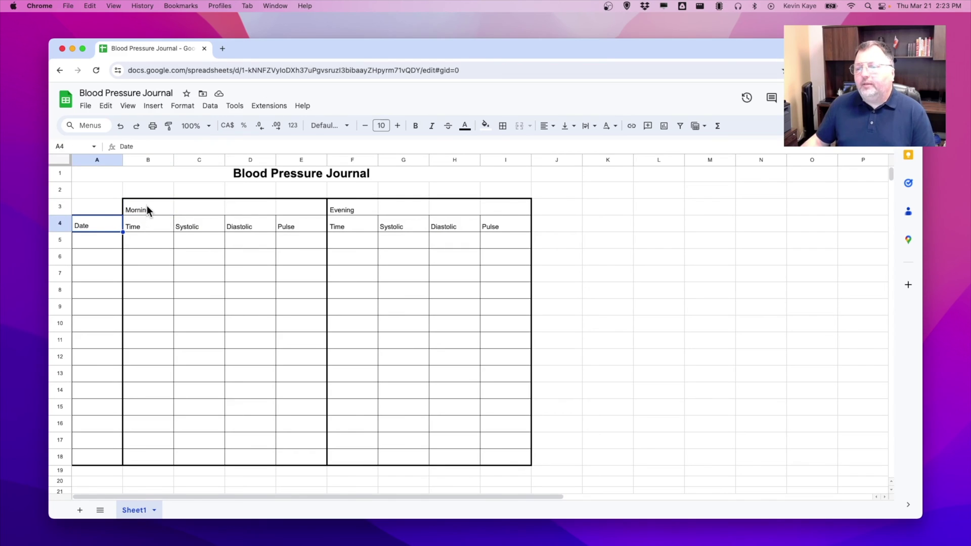
{"action": "left_click_drag", "start_coordinate": [147, 206], "coordinate": [496, 220]}
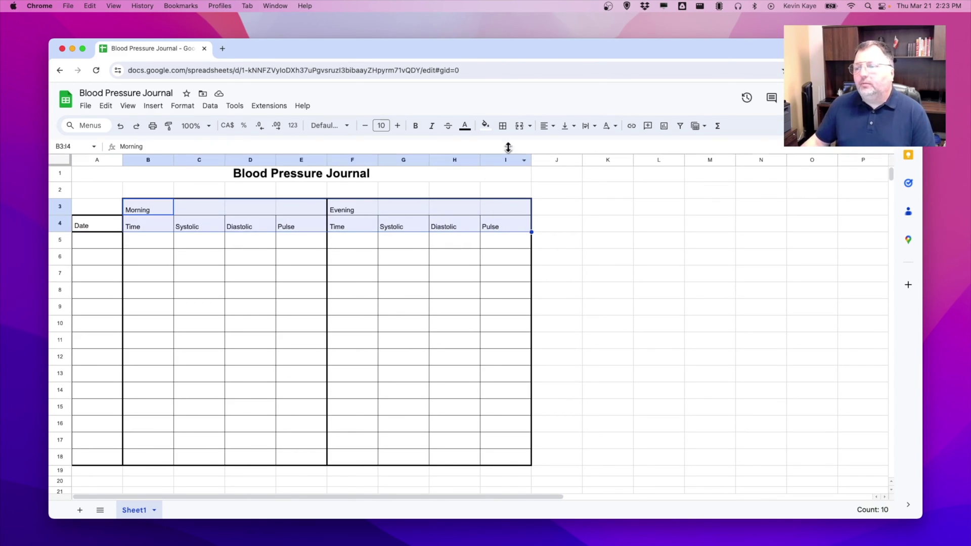
{"action": "left_click", "coordinate": [503, 125]}
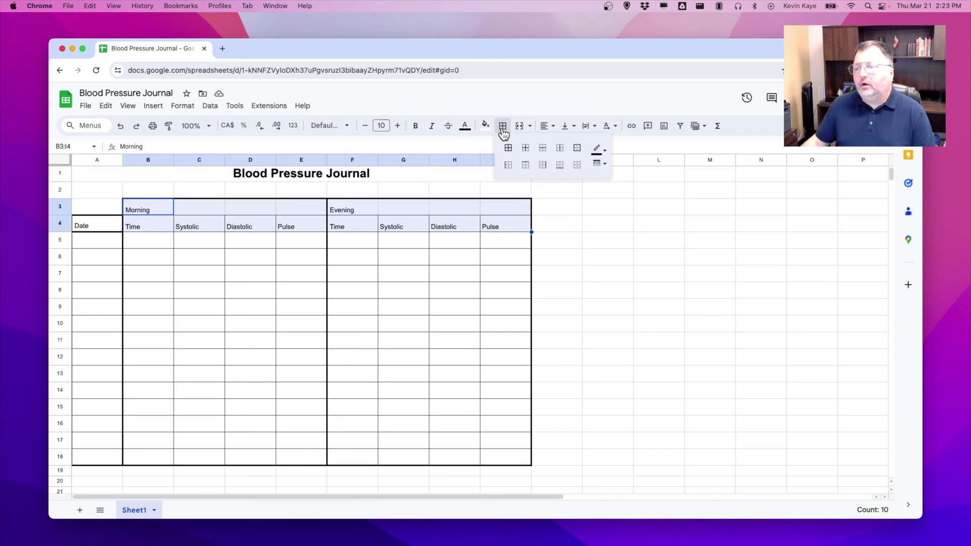
{"action": "left_click", "coordinate": [578, 151]}
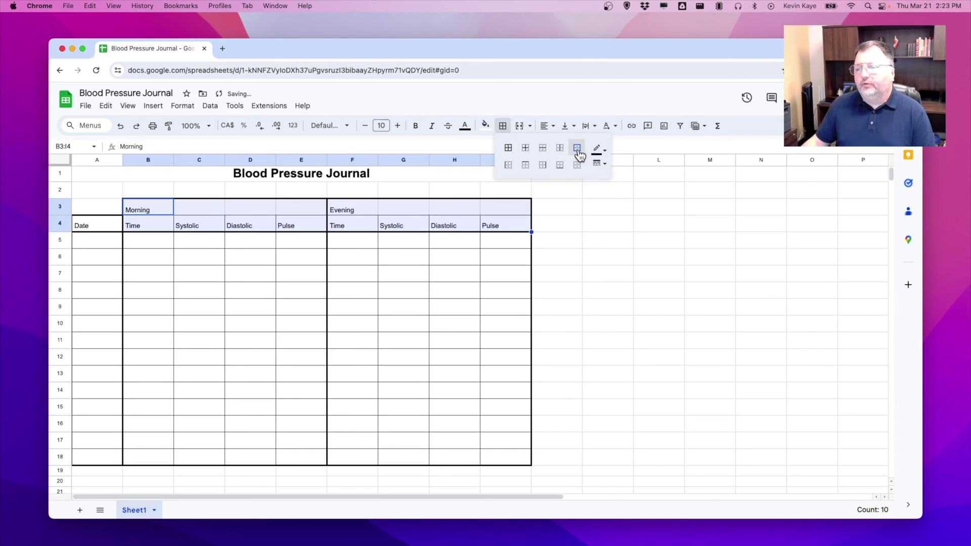
{"action": "left_click", "coordinate": [609, 209]}
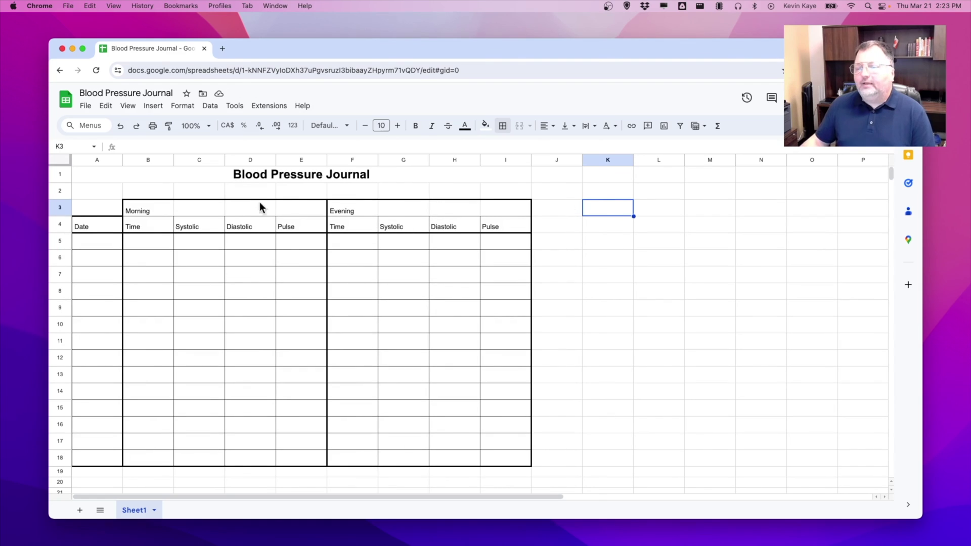
Step: Merge B3:E3 and center the Morning label across it
{"action": "left_click", "coordinate": [156, 208]}
{"action": "left_click_drag", "start_coordinate": [156, 207], "coordinate": [286, 209]}
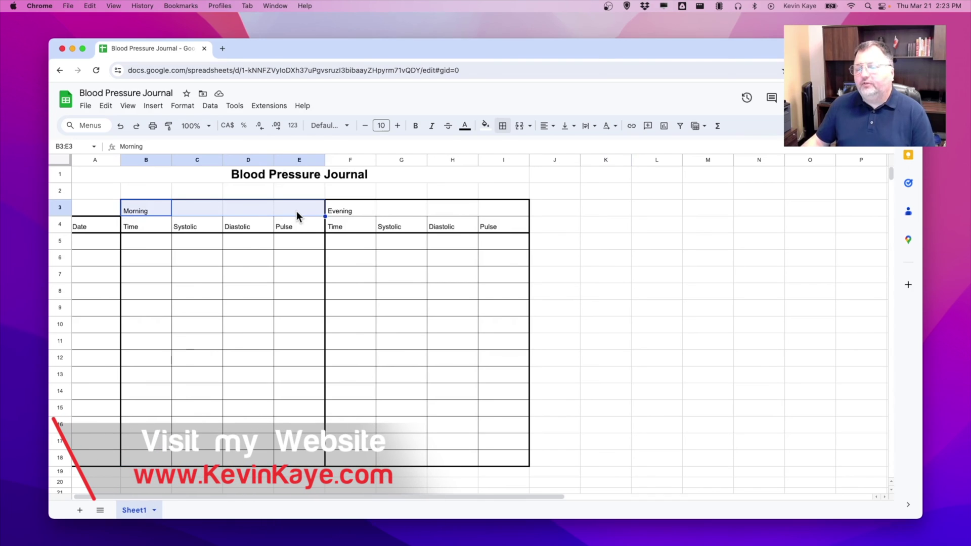
{"action": "scroll", "coordinate": [460, 162], "scroll_direction": "right", "scroll_amount": 1}
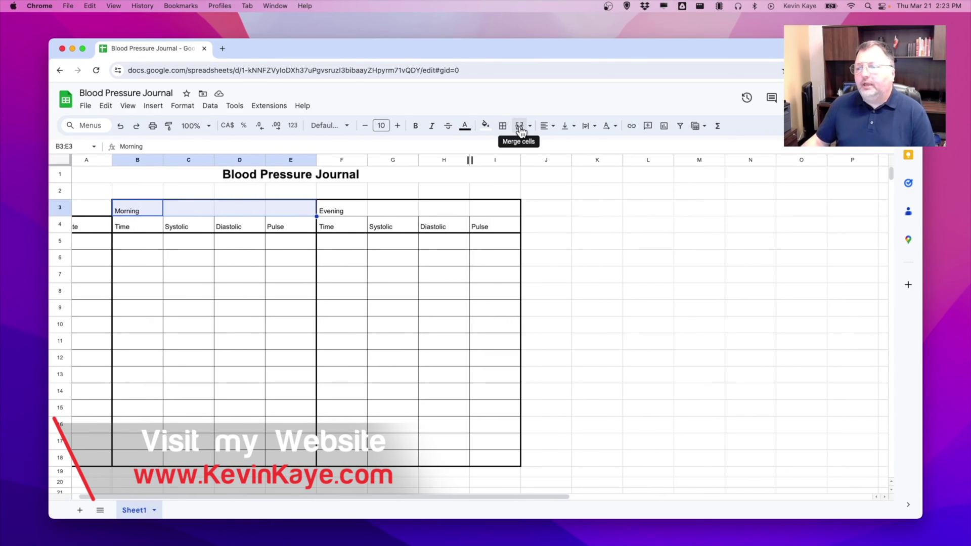
{"action": "left_click", "coordinate": [520, 128]}
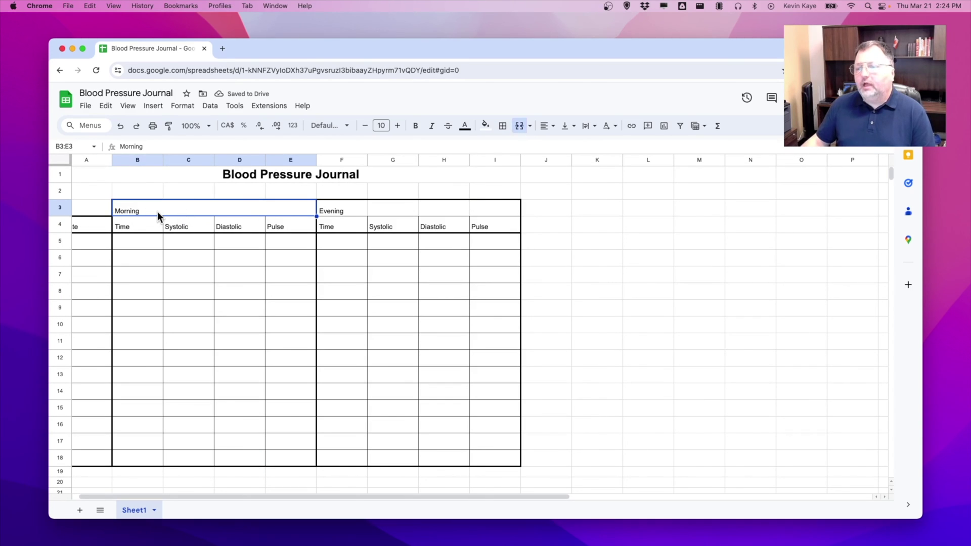
{"action": "left_click", "coordinate": [543, 132]}
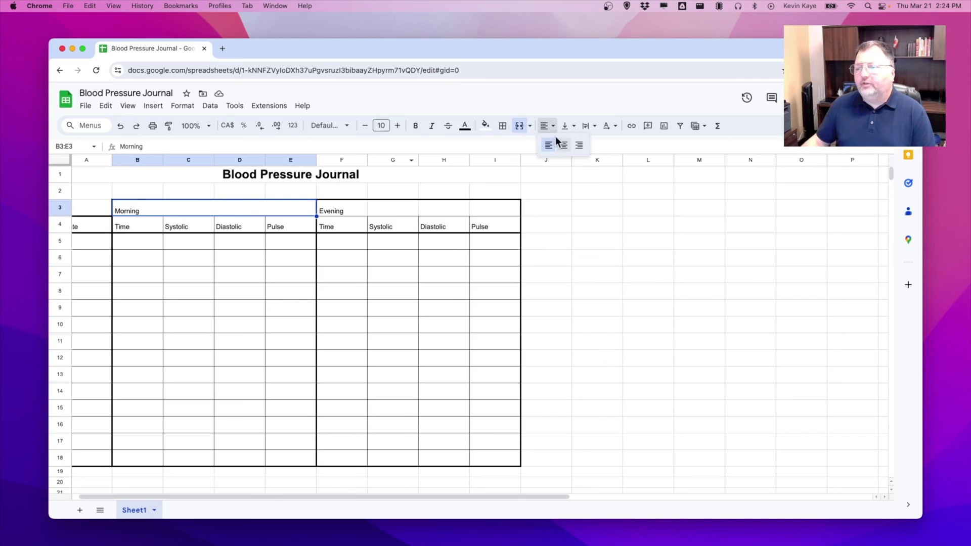
{"action": "left_click", "coordinate": [564, 146]}
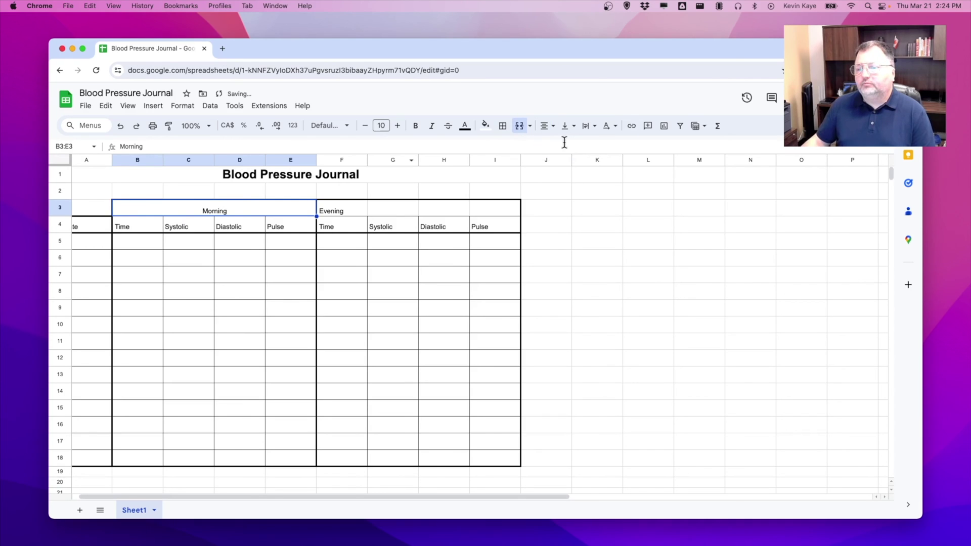
Step: Merge F3:I3 and center the Evening label across it
{"action": "left_click_drag", "start_coordinate": [357, 211], "coordinate": [493, 213]}
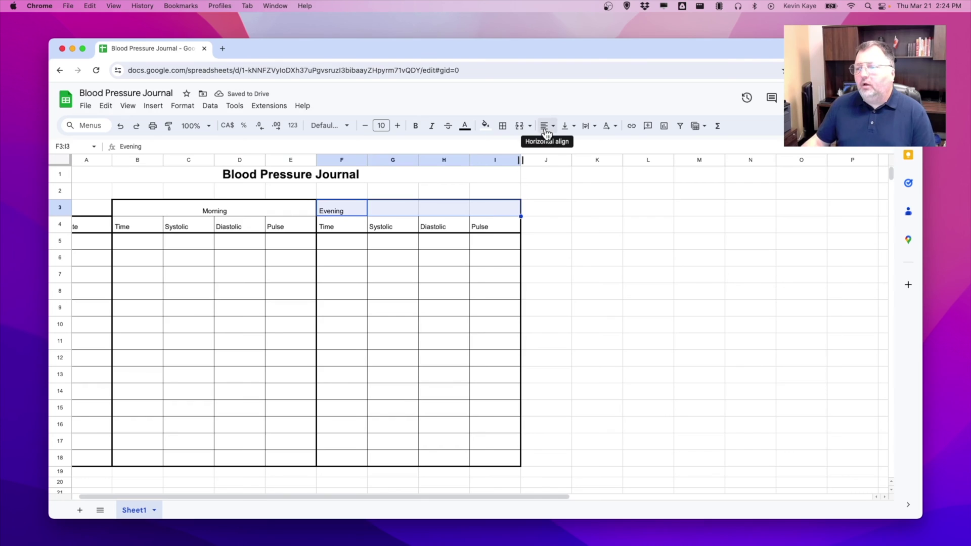
{"action": "left_click", "coordinate": [520, 125]}
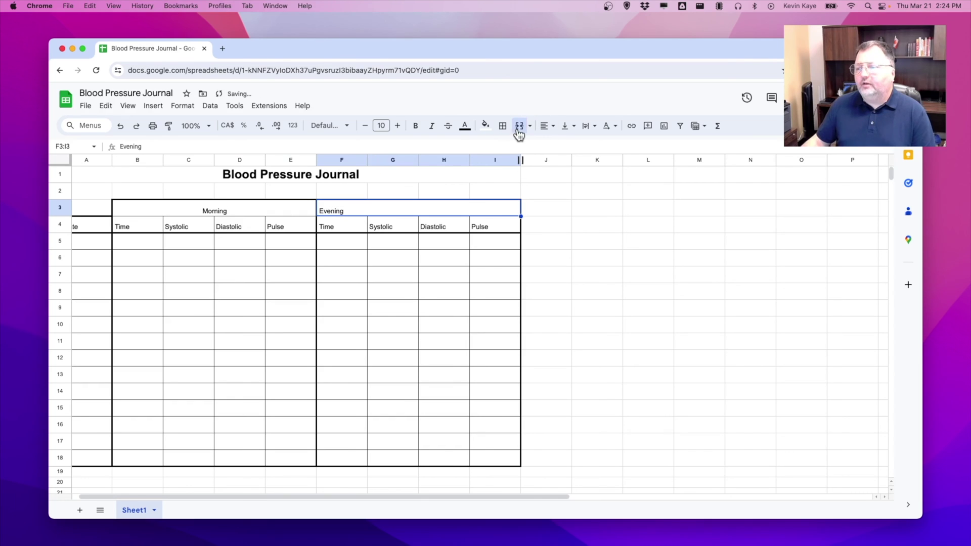
{"action": "left_click", "coordinate": [545, 131]}
{"action": "left_click", "coordinate": [565, 147]}
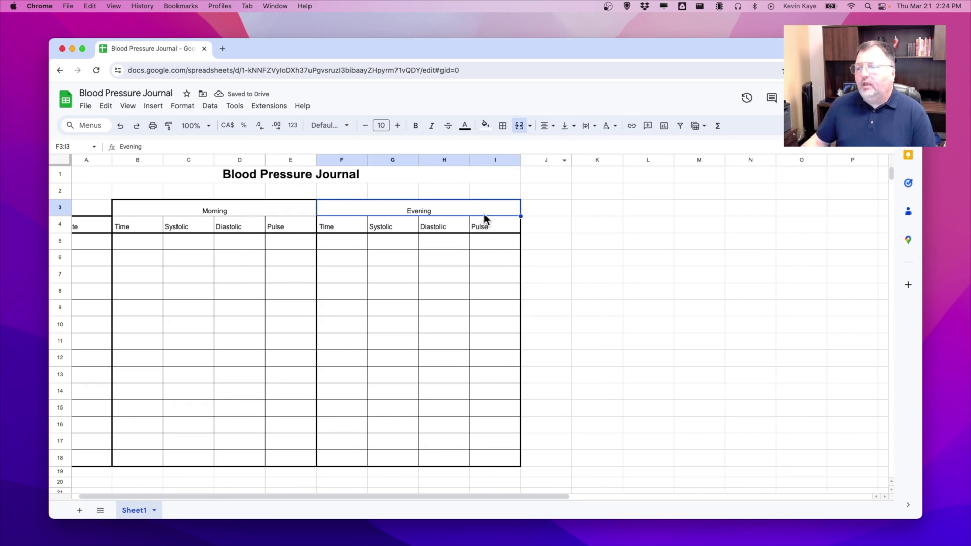
Step: Center the row 4 column headers A4:I4 horizontally and vertically (Middle)
{"action": "left_click_drag", "start_coordinate": [490, 225], "coordinate": [94, 223]}
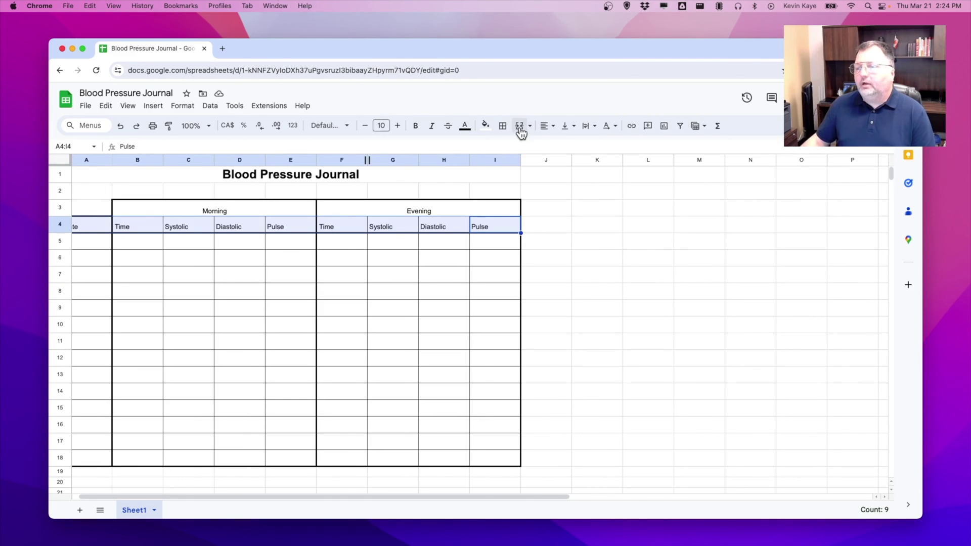
{"action": "left_click", "coordinate": [548, 129]}
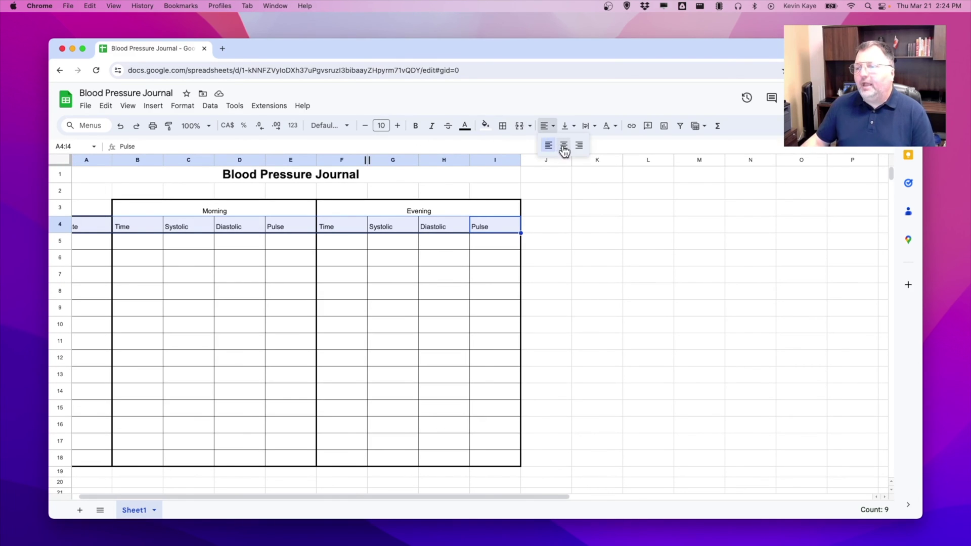
{"action": "left_click", "coordinate": [565, 146]}
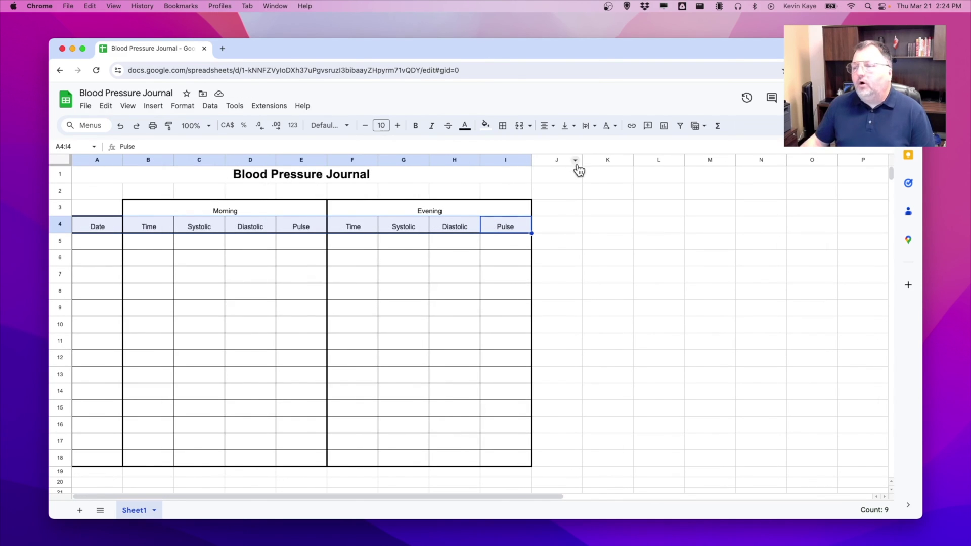
{"action": "left_click", "coordinate": [568, 128]}
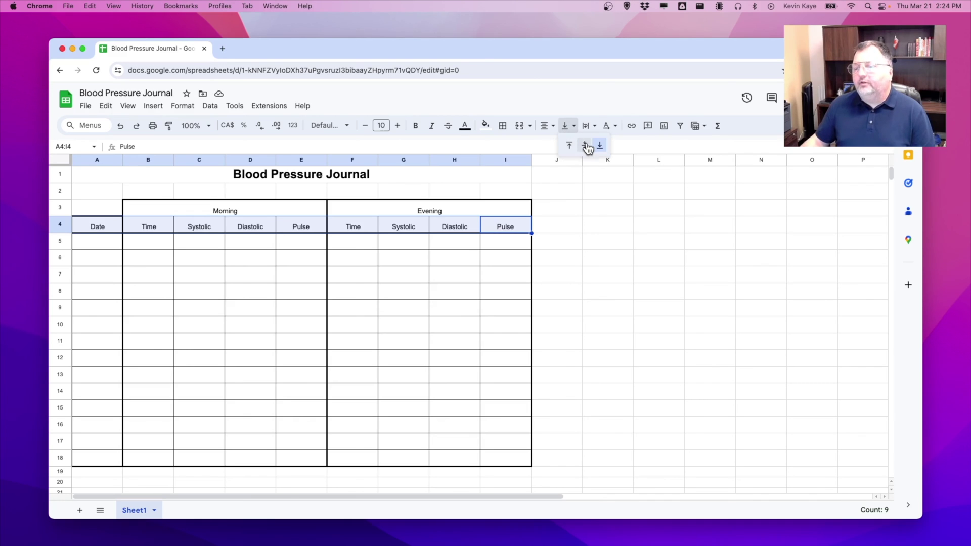
{"action": "left_click", "coordinate": [586, 146]}
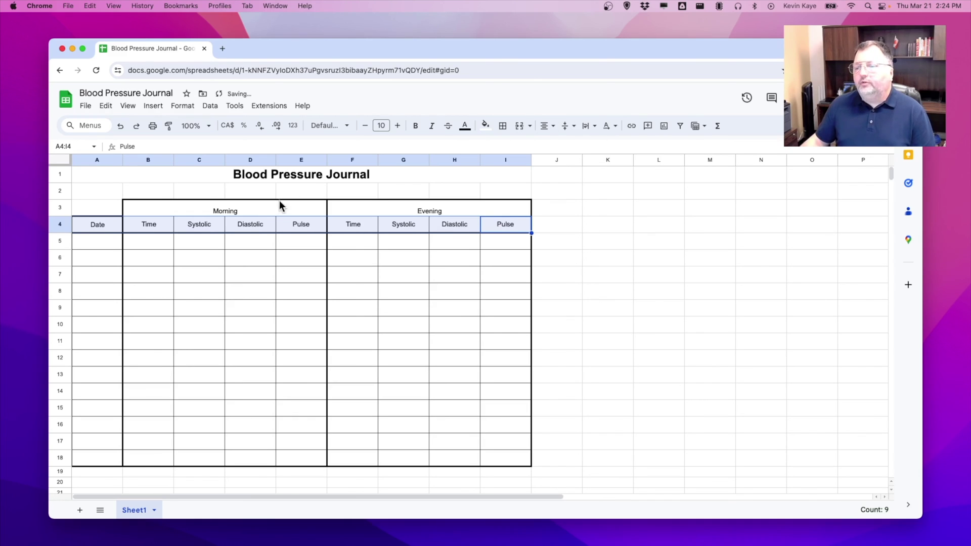
Step: Make the merged Morning and Evening headers bold and vertically middle-aligned
{"action": "left_click_drag", "start_coordinate": [282, 204], "coordinate": [352, 207]}
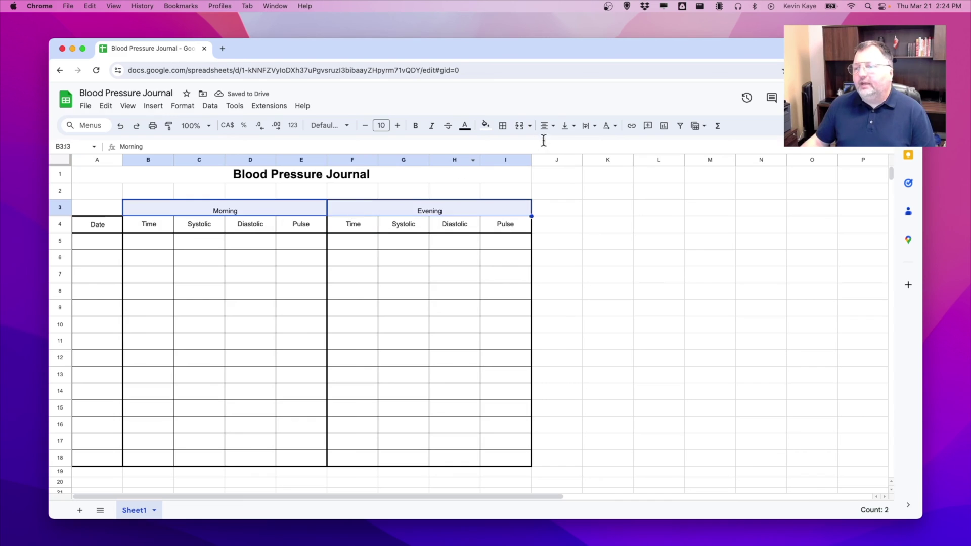
{"action": "left_click", "coordinate": [566, 136]}
{"action": "left_click", "coordinate": [584, 146]}
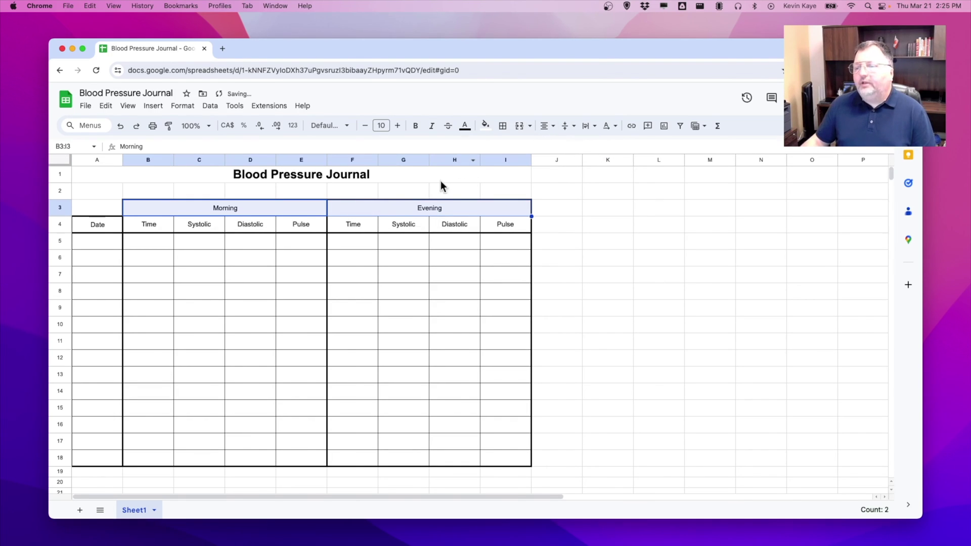
{"action": "left_click", "coordinate": [416, 127]}
Step: Bold the row 4 column headers, Date through Pulse
{"action": "left_click_drag", "start_coordinate": [484, 226], "coordinate": [106, 228]}
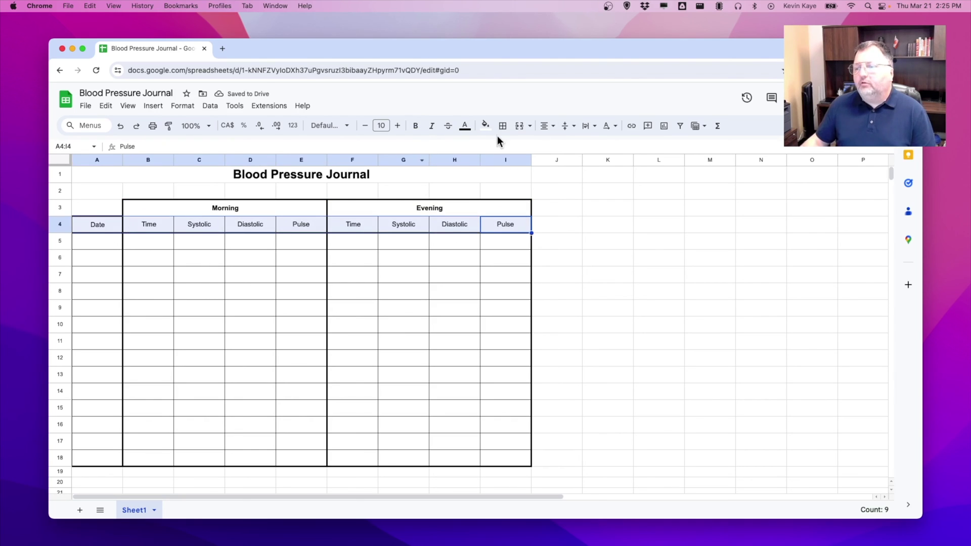
{"action": "left_click", "coordinate": [415, 128]}
{"action": "left_click", "coordinate": [597, 206]}
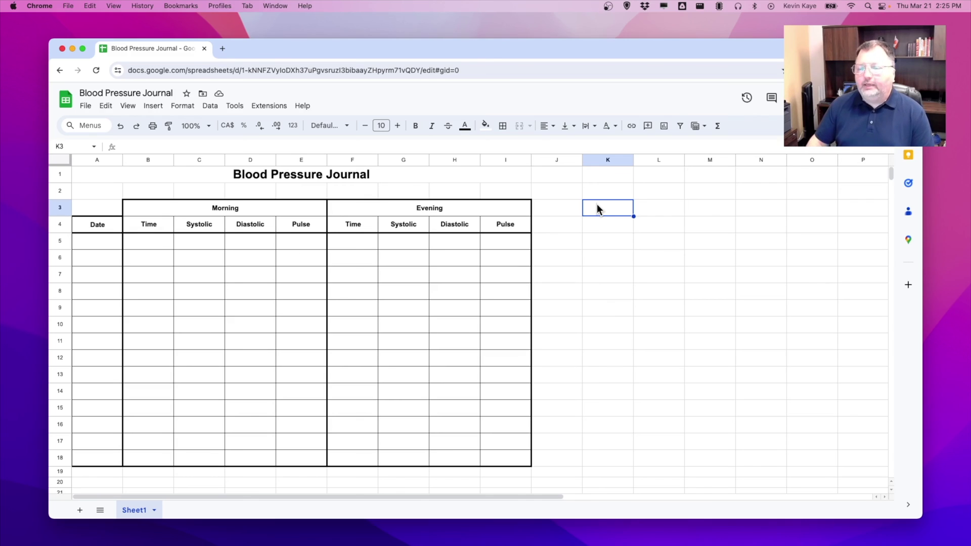
Step: In the File > Print settings, uncheck Show gridlines under Formatting
{"action": "left_click", "coordinate": [87, 107]}
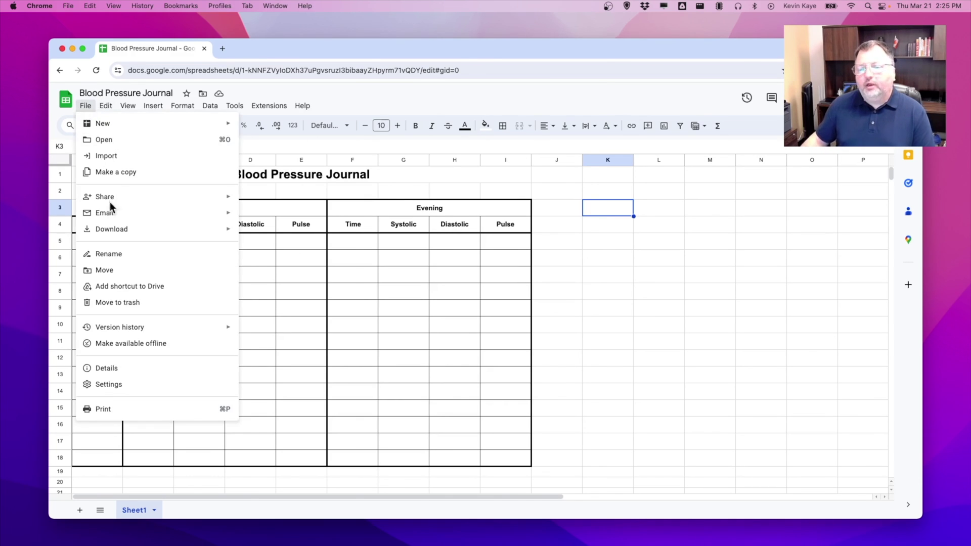
{"action": "left_click", "coordinate": [192, 409]}
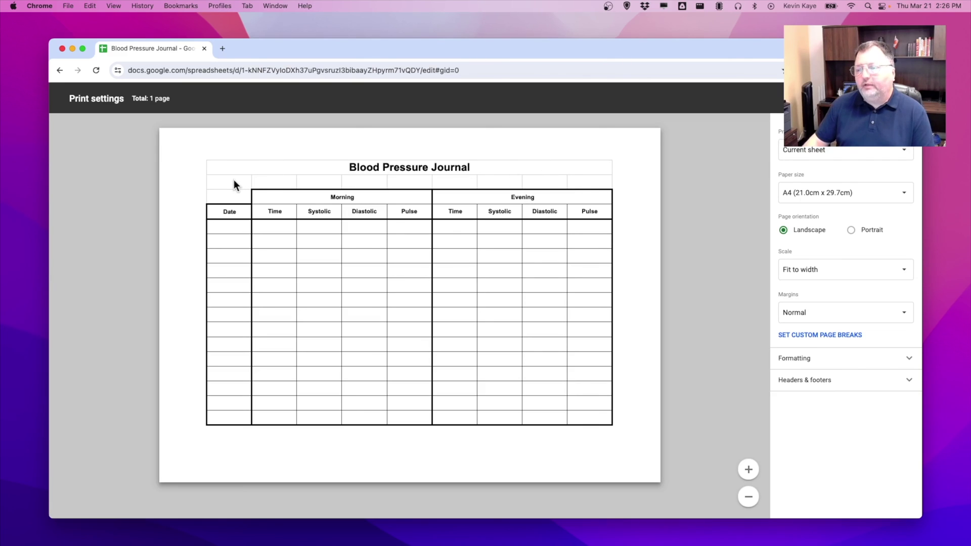
{"action": "left_click", "coordinate": [889, 360]}
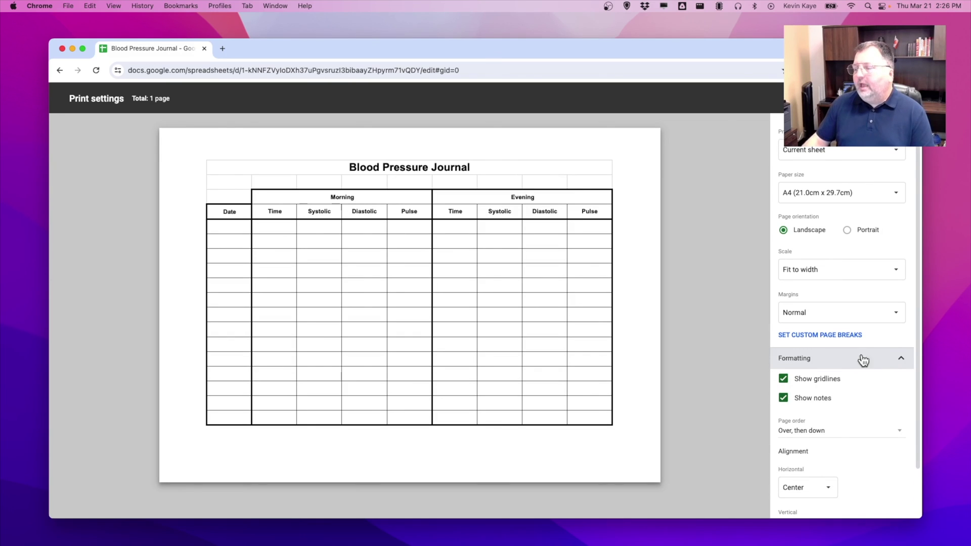
{"action": "left_click", "coordinate": [785, 379]}
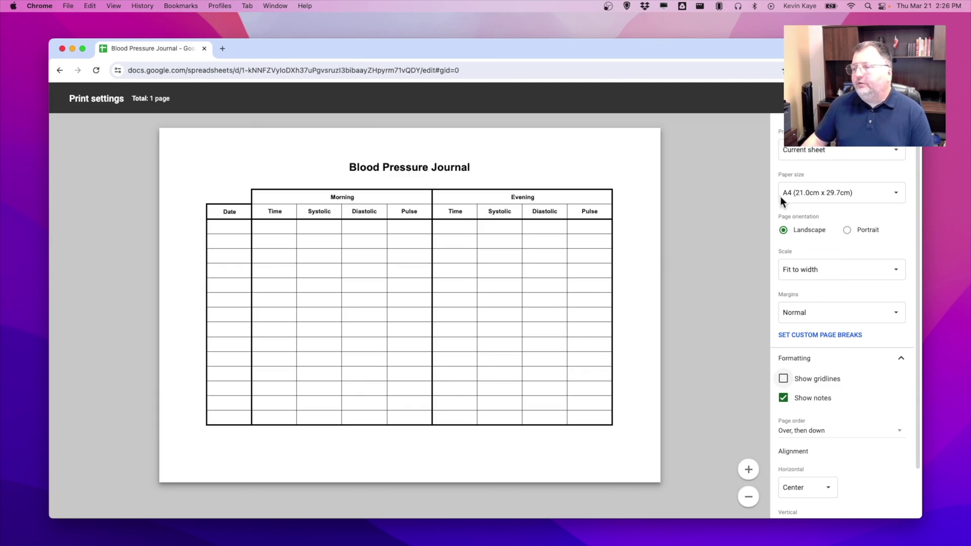
Step: Export the journal with the Save as PDF destination into the Downloads folder
{"action": "left_click", "coordinate": [895, 99]}
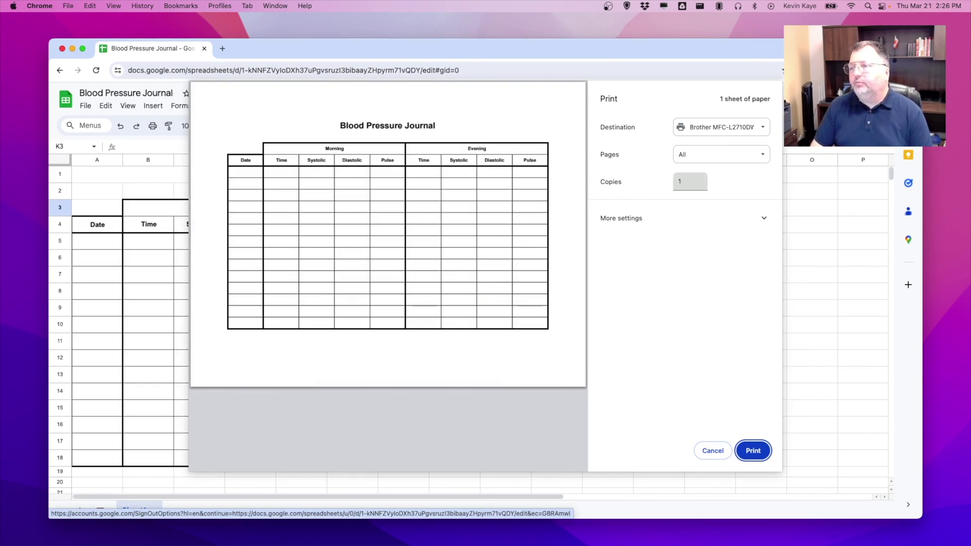
{"action": "left_click", "coordinate": [743, 132]}
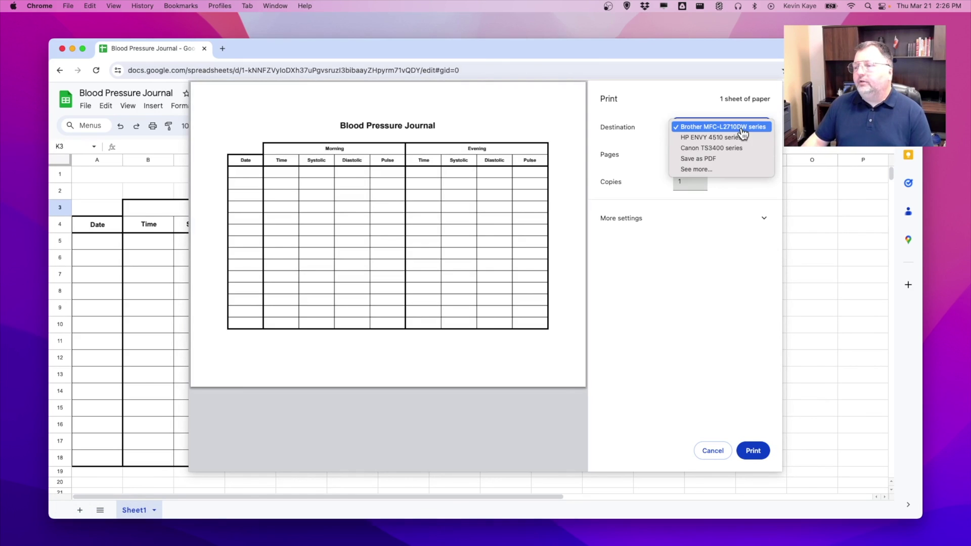
{"action": "left_click", "coordinate": [721, 159]}
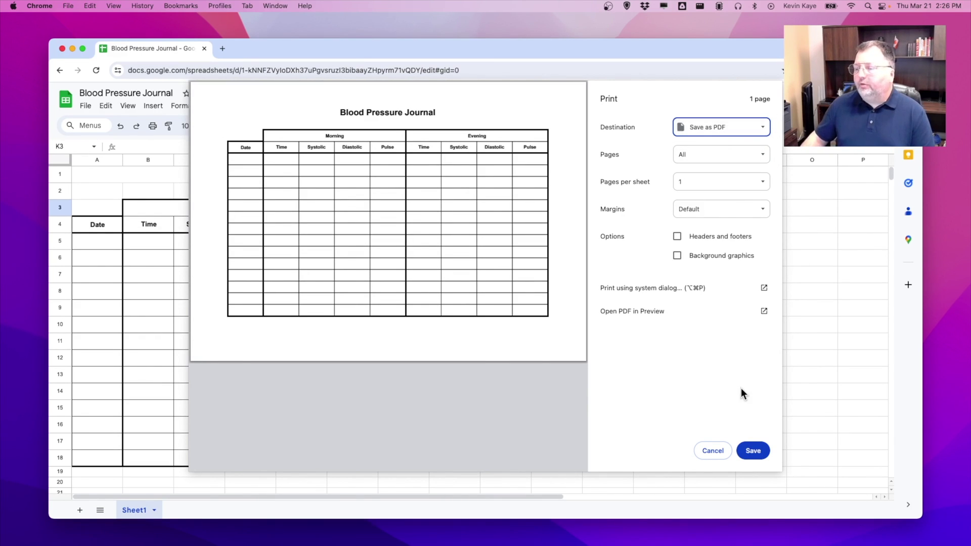
{"action": "left_click", "coordinate": [753, 450]}
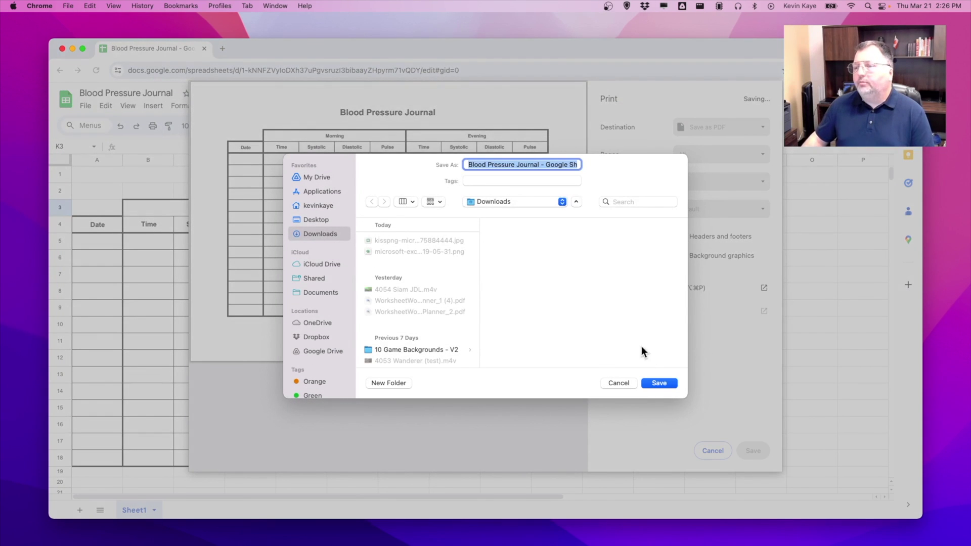
{"action": "left_click", "coordinate": [660, 384]}
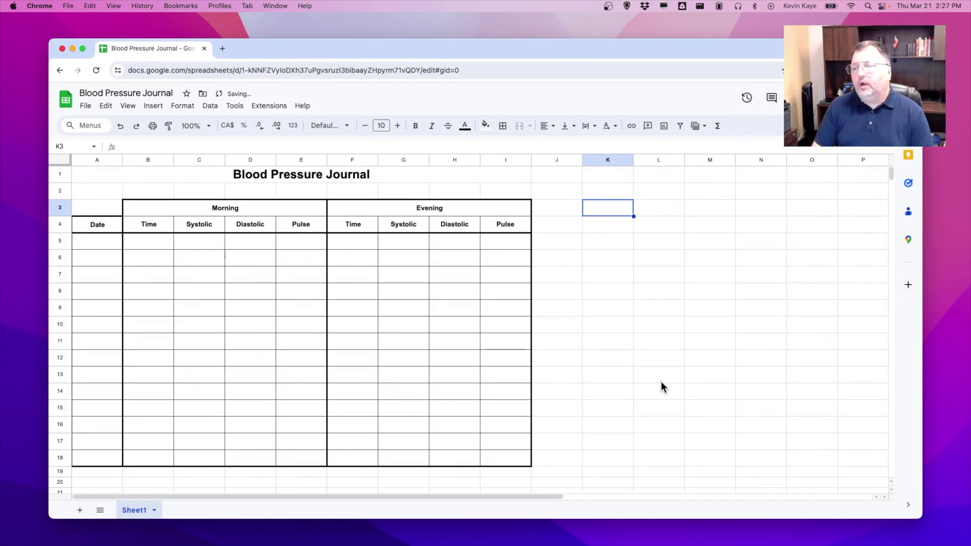
Step: Send the journal to the Brother MFC-L2710DW printer from the print dialog
{"action": "left_click", "coordinate": [85, 106]}
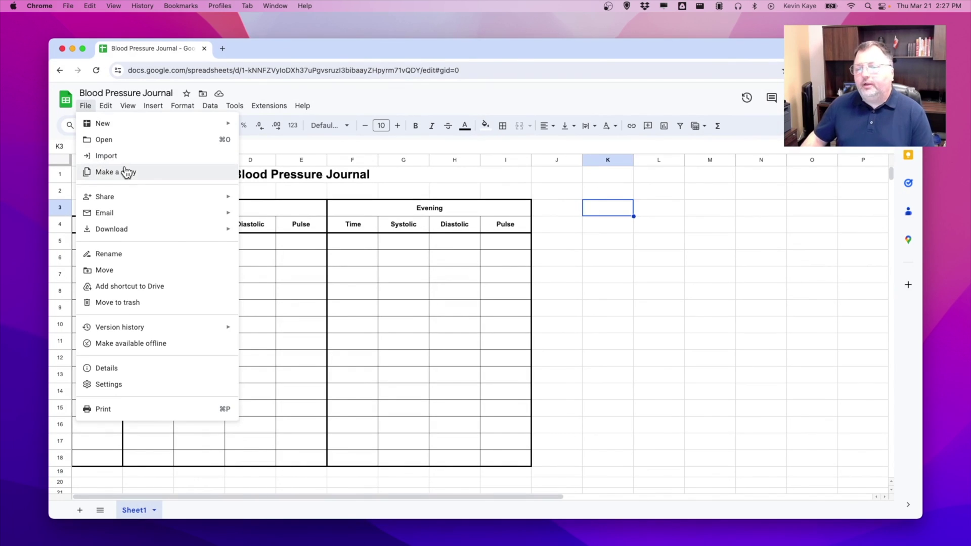
{"action": "left_click", "coordinate": [181, 412]}
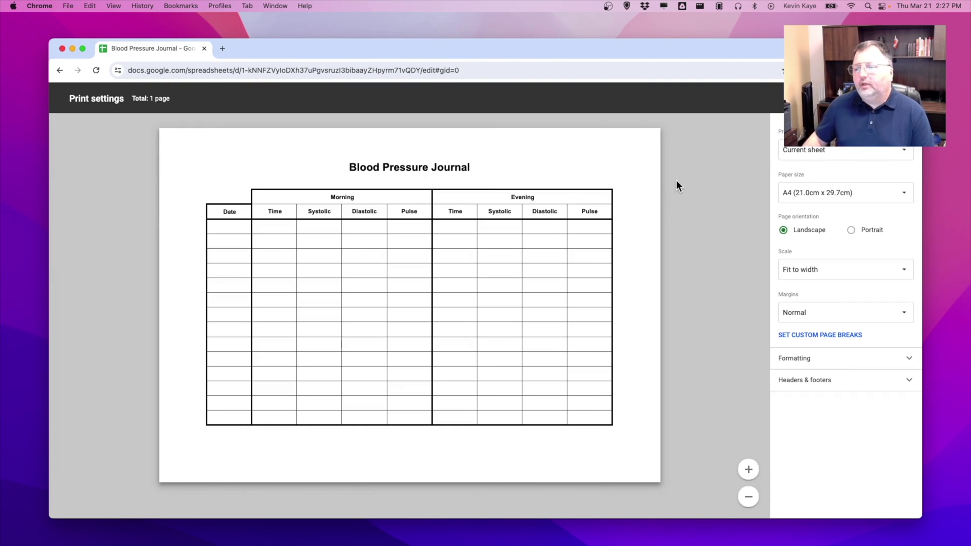
{"action": "left_click", "coordinate": [893, 98]}
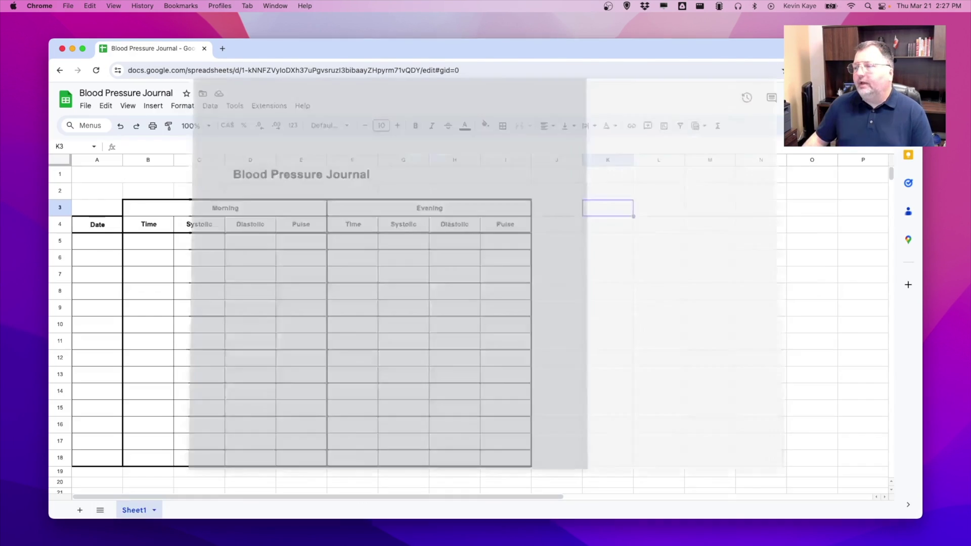
{"action": "left_click", "coordinate": [754, 127]}
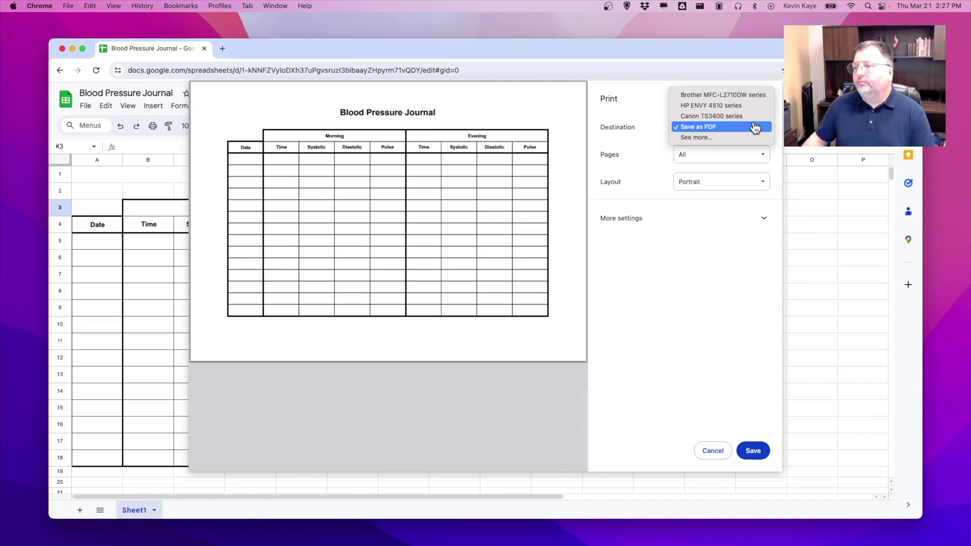
{"action": "left_click", "coordinate": [752, 94]}
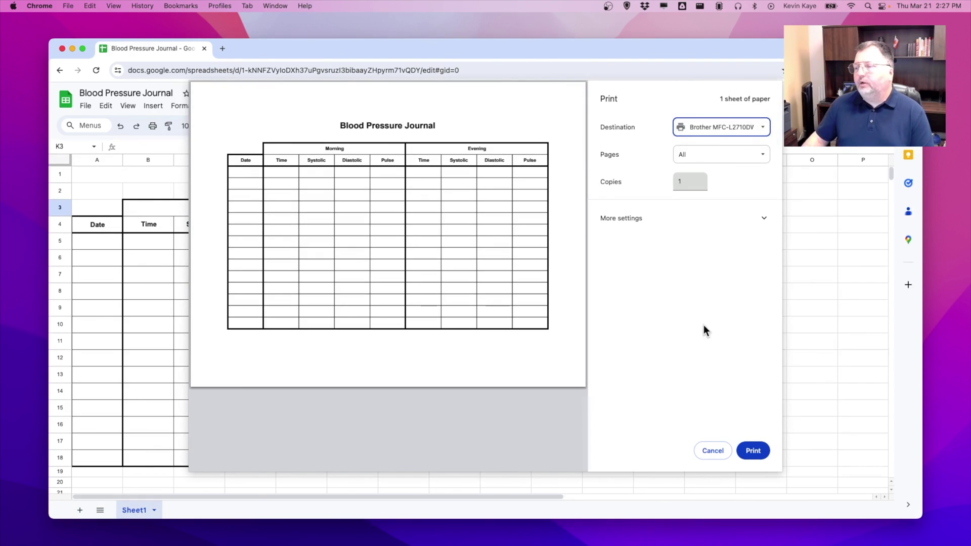
{"action": "left_click", "coordinate": [753, 450]}
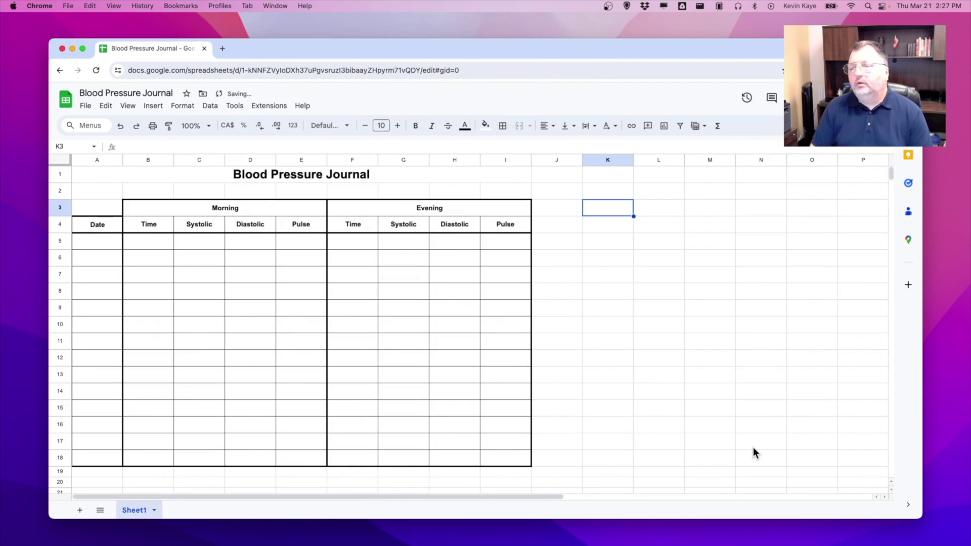